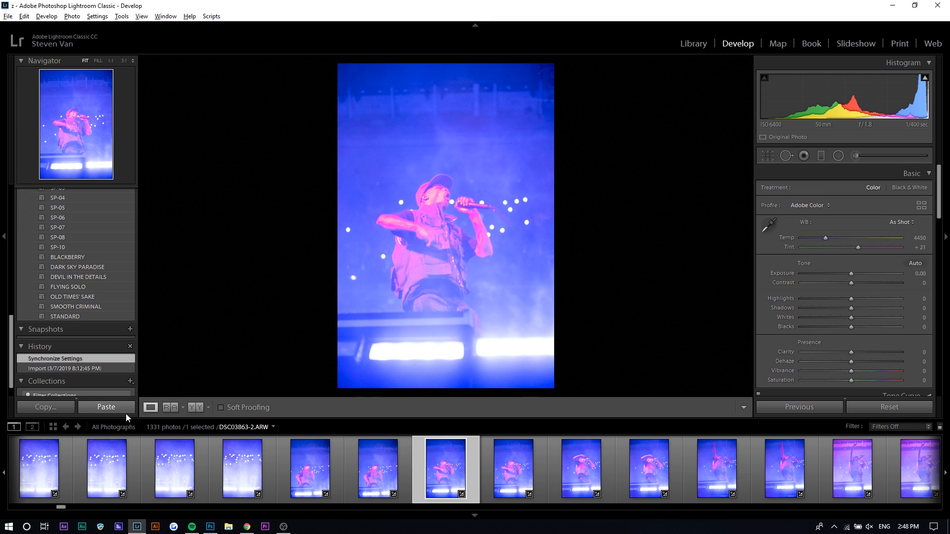
- Paste the copied black-and-white settings onto DSC03863-2 and set its whites to -35
click(125, 413)
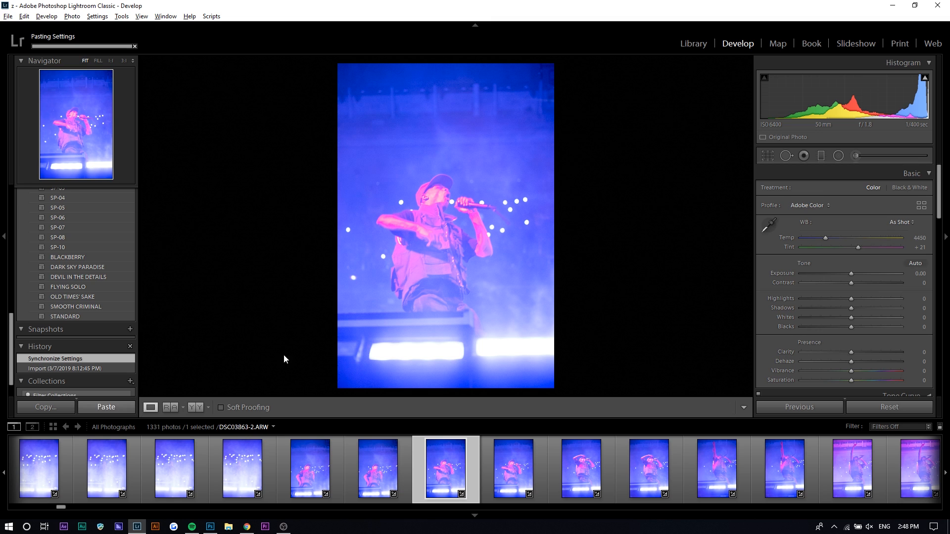
drag(790, 325, 829, 324)
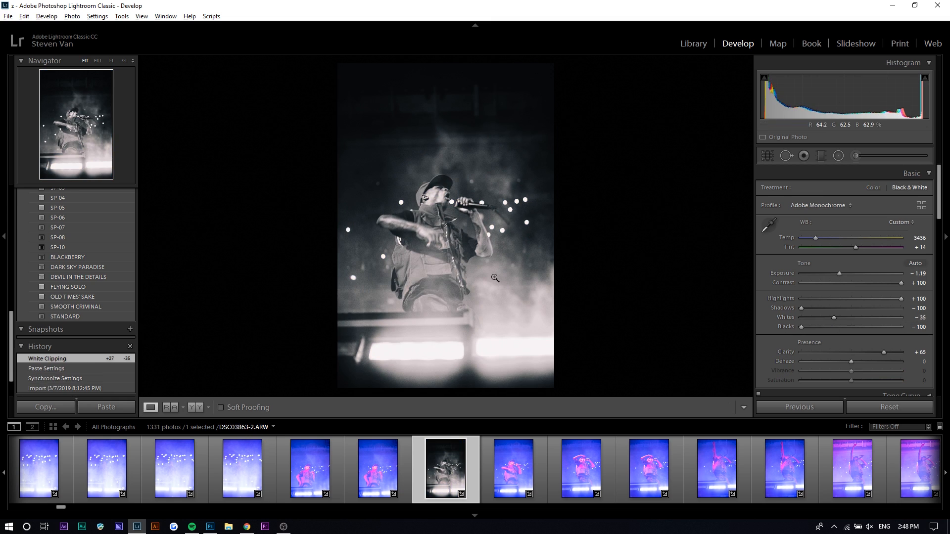
- Select DSC03867, the photo of the performer with a raised arm, and paste the copied settings onto it
scroll(585, 479, down, 2)
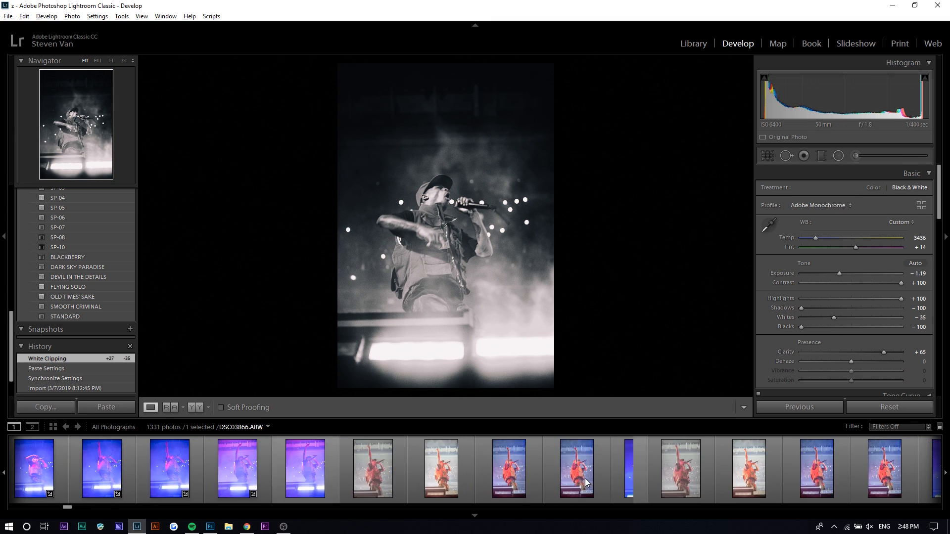
click(380, 465)
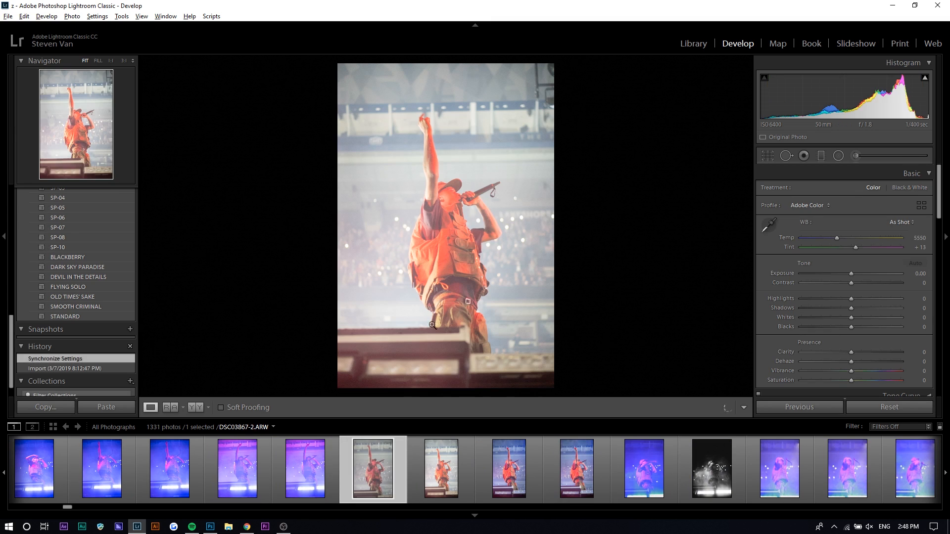
click(431, 465)
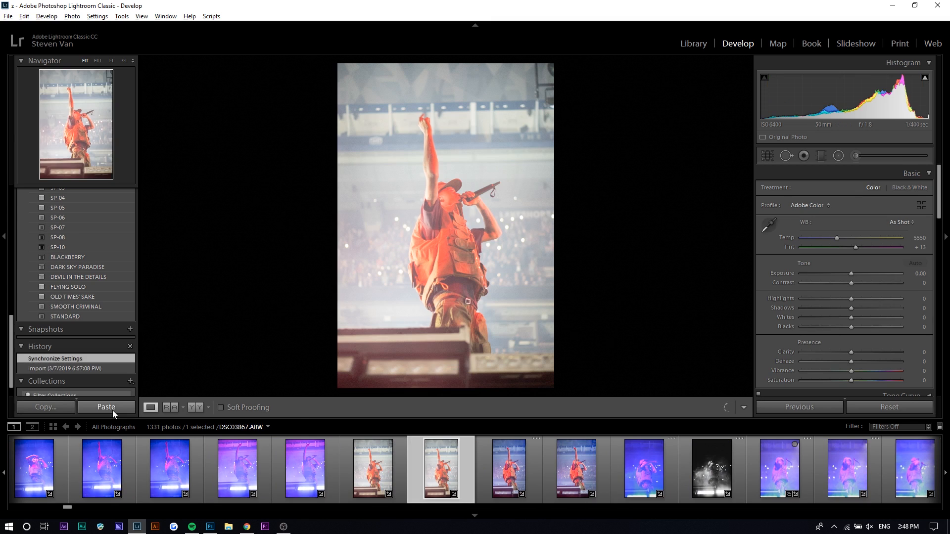
click(112, 411)
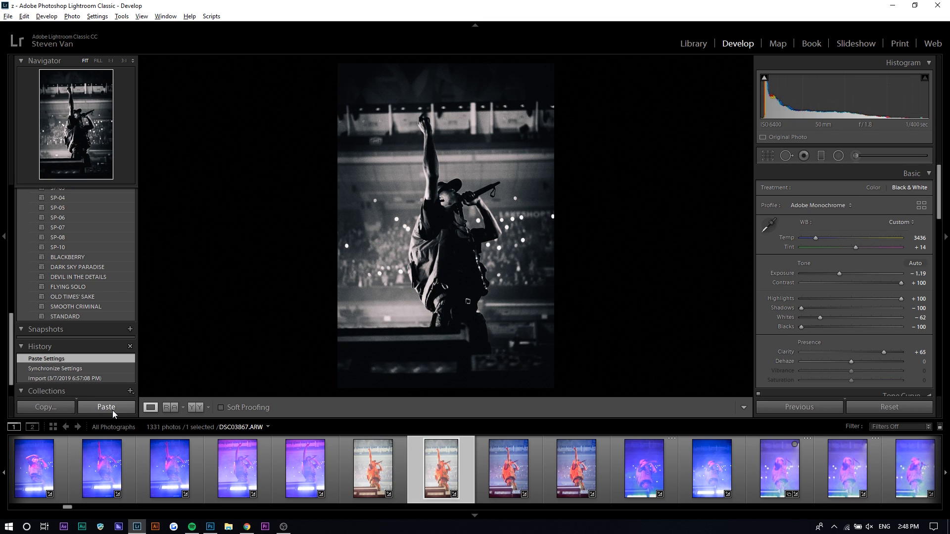
- Paste the copied settings onto DSC03879 and inspect the performer's face at 1:1 zoom
click(299, 459)
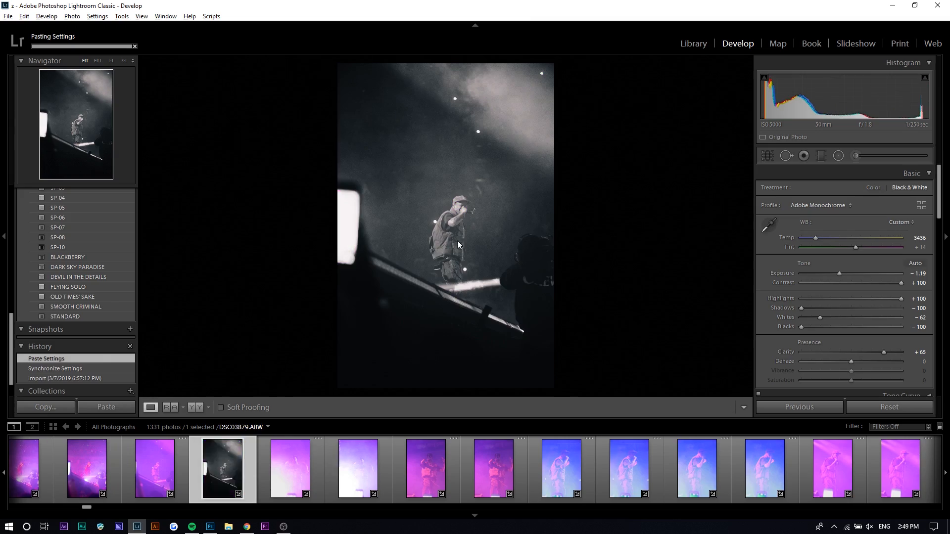
click(462, 212)
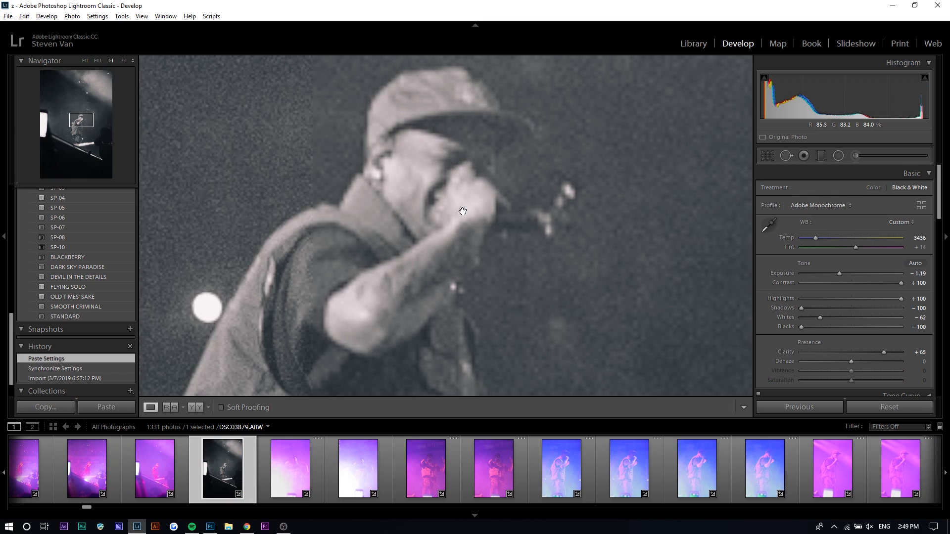
click(461, 211)
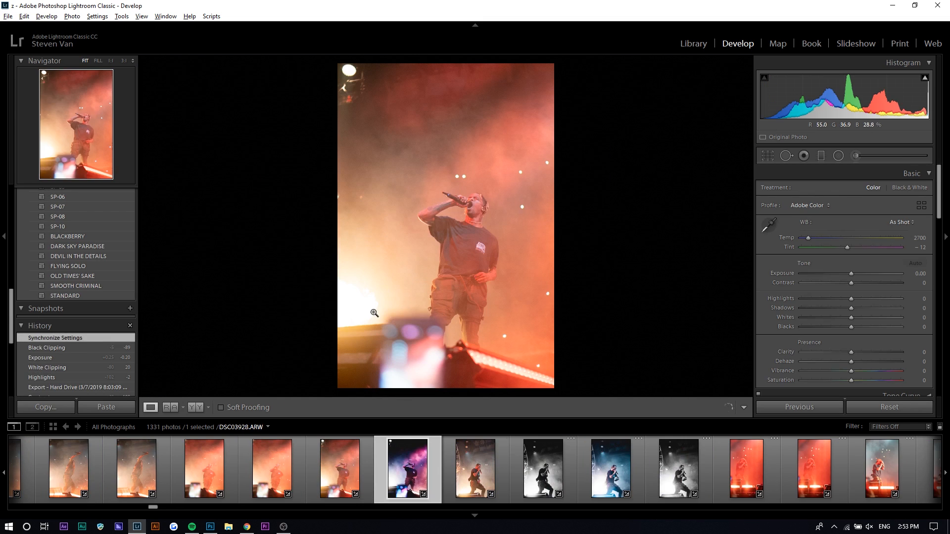
- Apply the SMOOTH CRIMINAL preset to DSC03928 over the pasted settings and compare the photo before and after
click(113, 407)
click(101, 286)
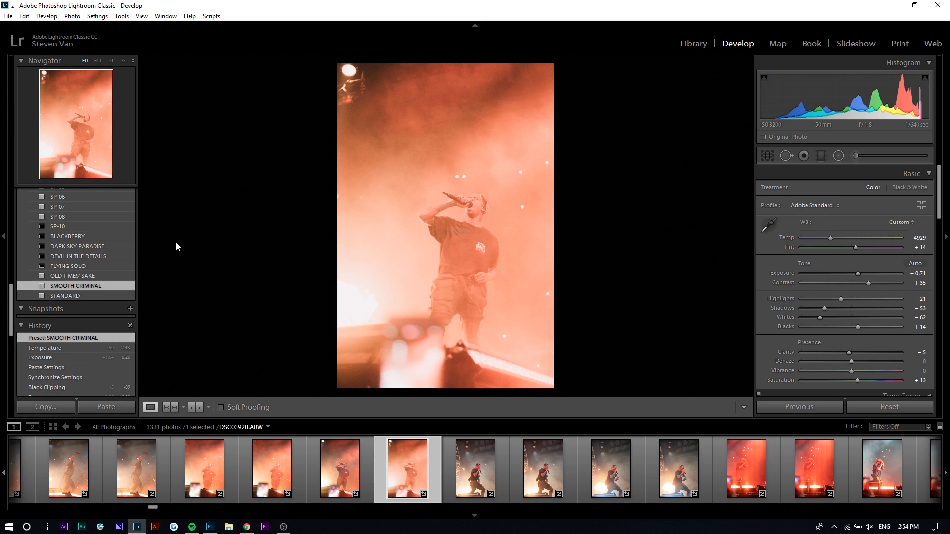
key(backslash)
key(backslash)
key(backslash)
key(backslash)
- Set contrast to +100, exposure to -0.10, temperature to 2099, tint to +9, blacks to -46, clarity to +62 and highlights to +100
drag(868, 283, 901, 283)
click(850, 273)
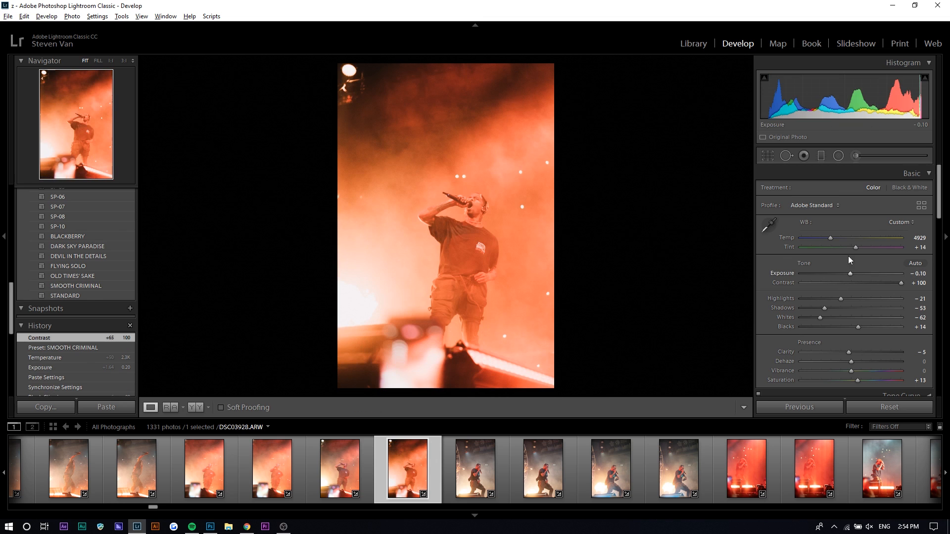
drag(814, 238, 802, 238)
drag(858, 327, 829, 329)
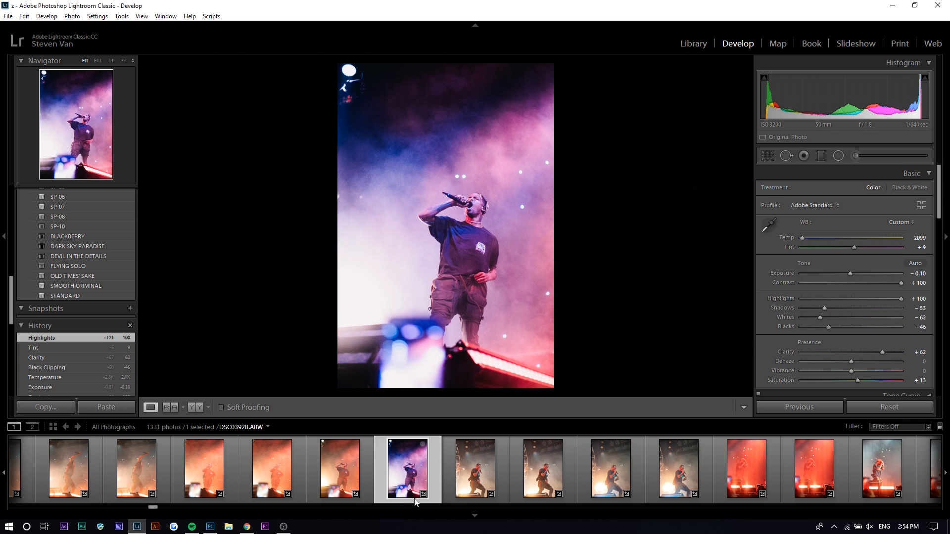
- Select DSC03930-2 in the filmstrip and paste the copied color settings onto it
scroll(465, 473, down, 4)
click(334, 472)
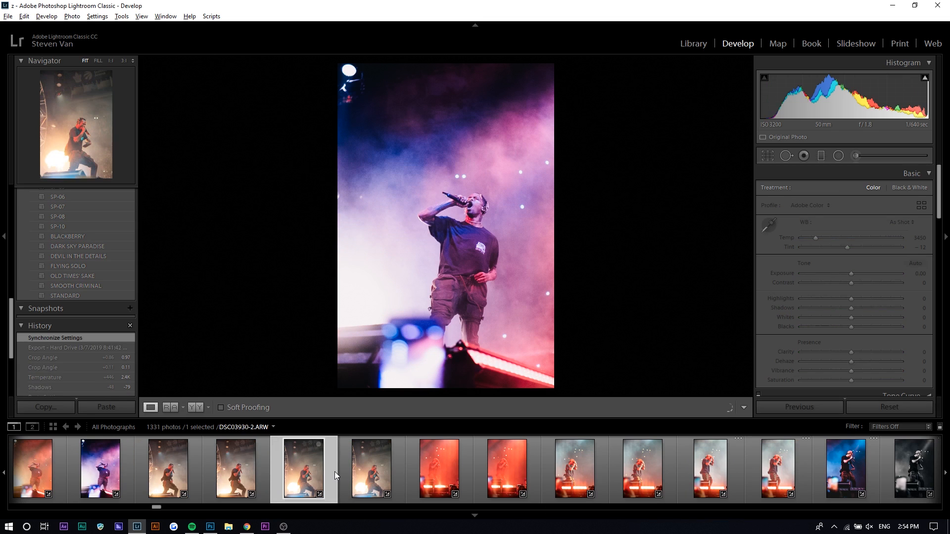
click(111, 408)
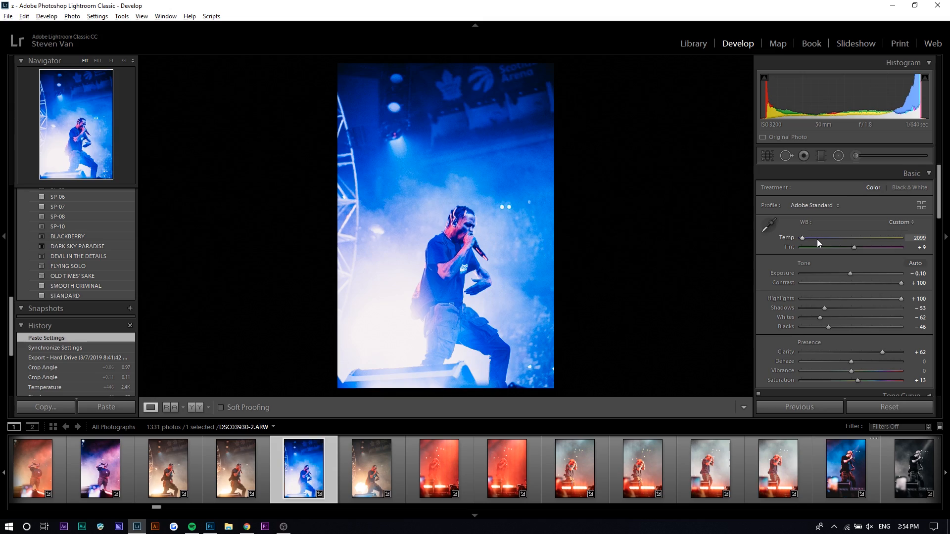
- Warm the temperature of DSC03930-2 to 3287 and check the performer's face
click(817, 239)
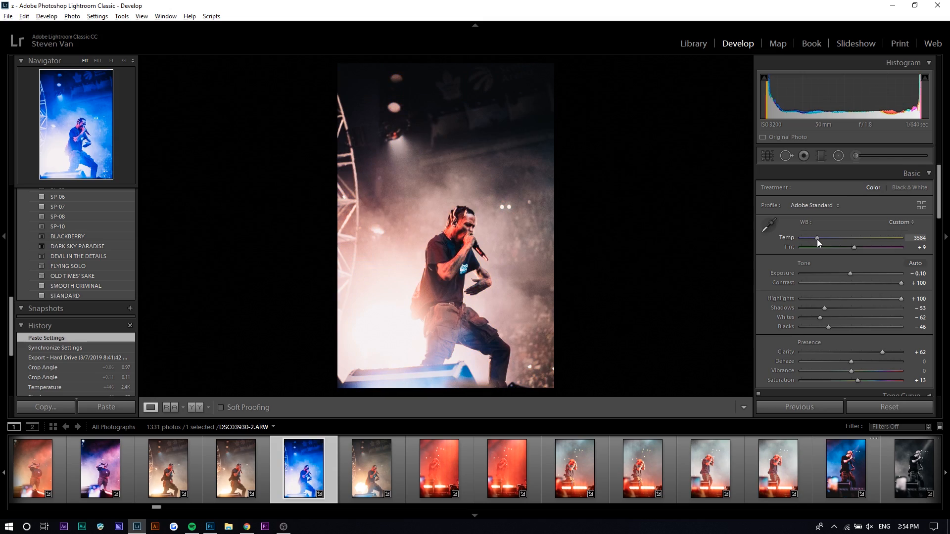
drag(818, 238, 813, 239)
click(460, 230)
click(727, 235)
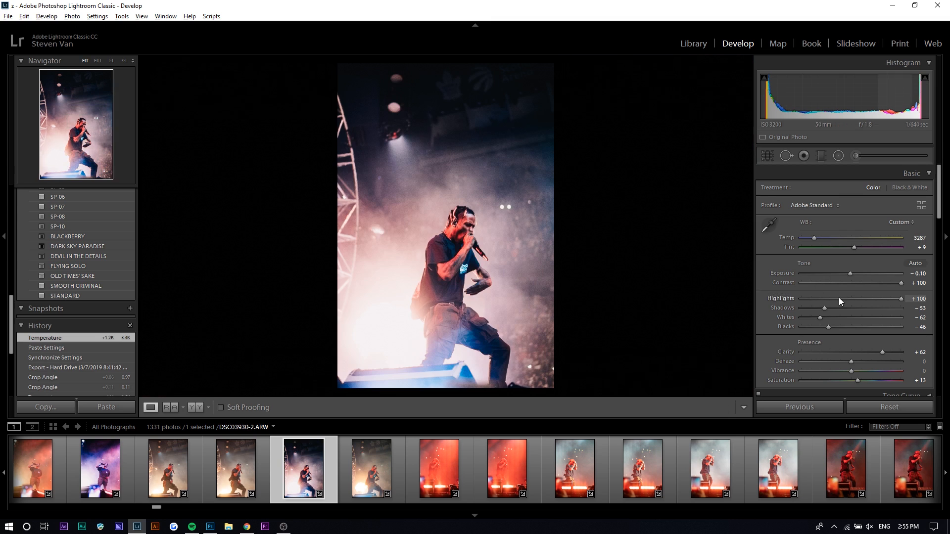
- Set the red saturation to -64 and the whites to +100
scroll(866, 325, down, 5)
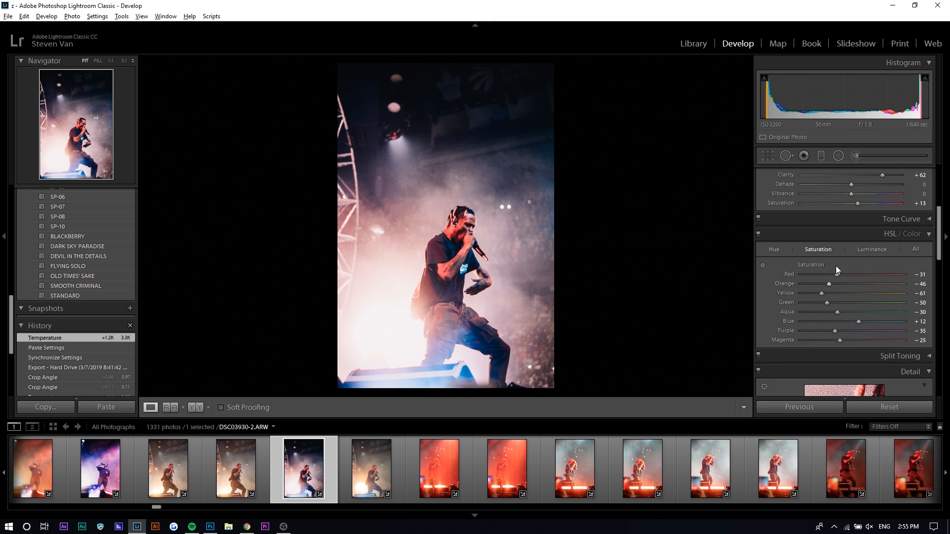
drag(826, 278, 819, 275)
scroll(773, 311, up, 5)
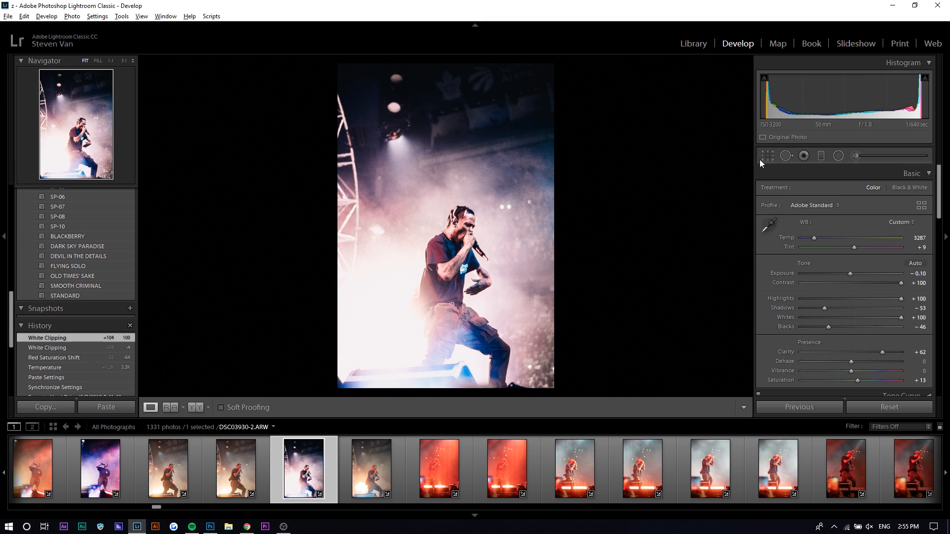
- Straighten the photo with a crop angle of 0.46
click(766, 156)
drag(717, 171, 711, 157)
key(Return)
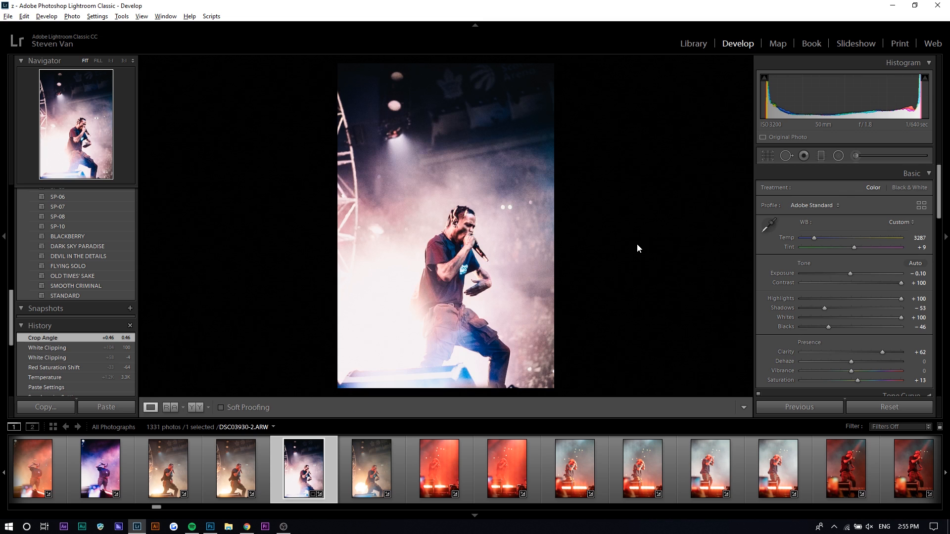
- Set clarity to +32 and highlights to +12, and preview the Black & White treatment before returning to Color
click(867, 353)
drag(847, 299, 856, 298)
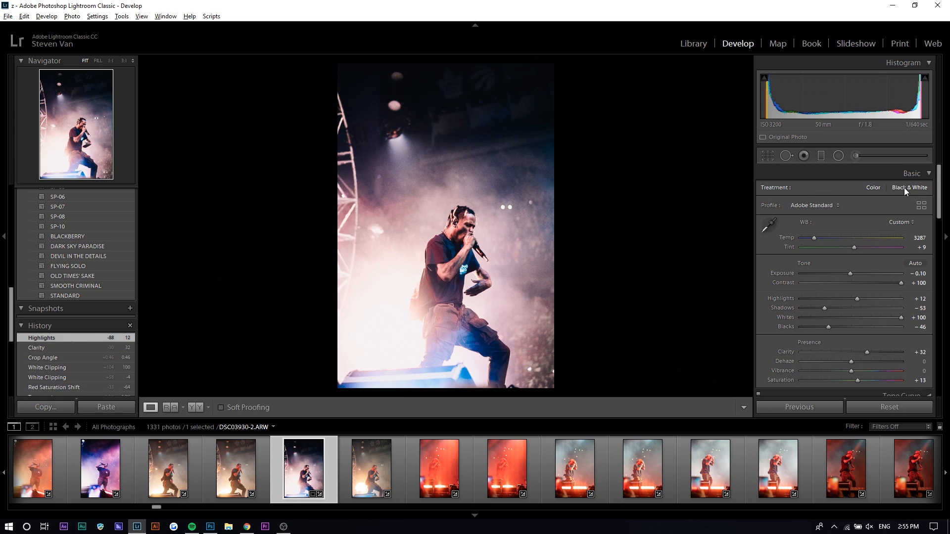
click(903, 188)
click(873, 187)
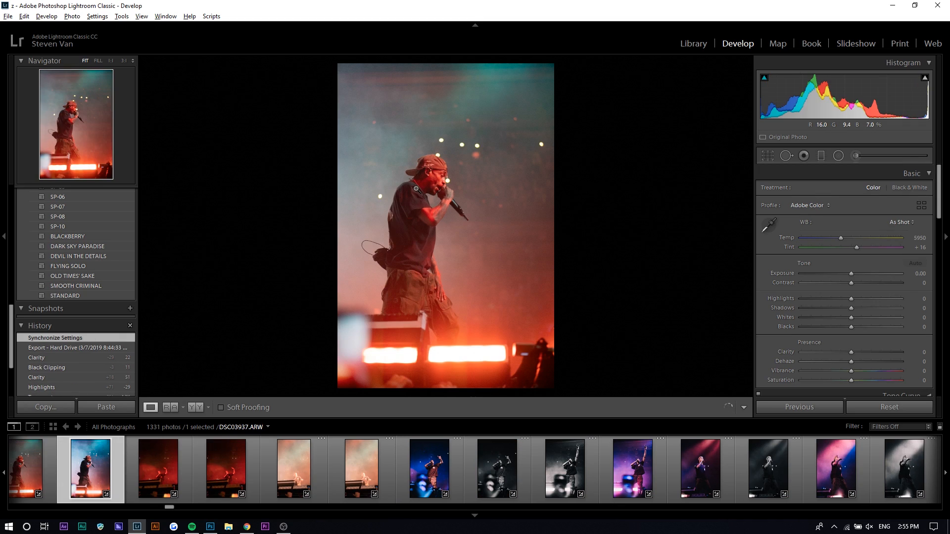
- Apply the SMOOTH CRIMINAL preset to DSC03937, set contrast +94, exposure +1.63, highlights -4 and tint +18, and compare before and after
click(109, 285)
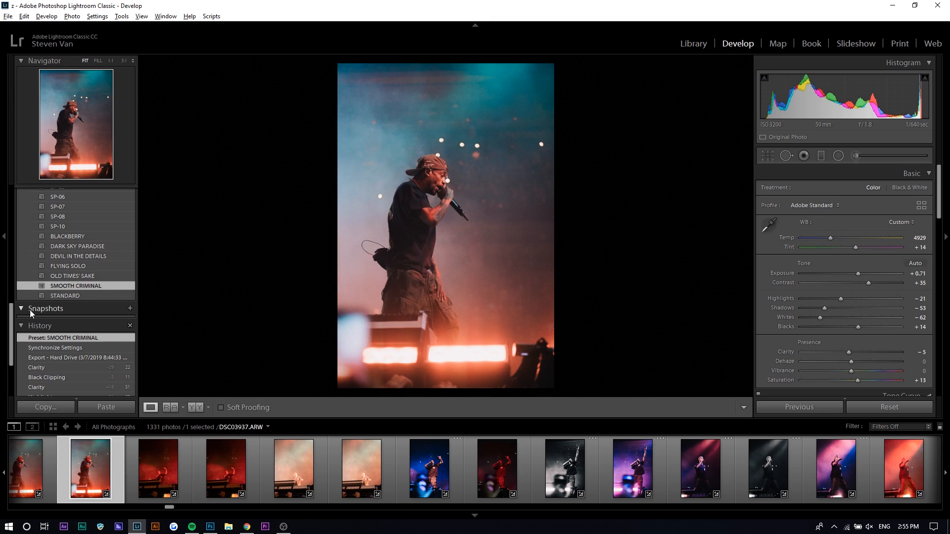
mouse_move(847, 282)
mouse_down()
mouse_move(877, 275)
mouse_move(867, 275)
mouse_move(885, 299)
mouse_move(849, 298)
mouse_up()
drag(855, 248, 857, 247)
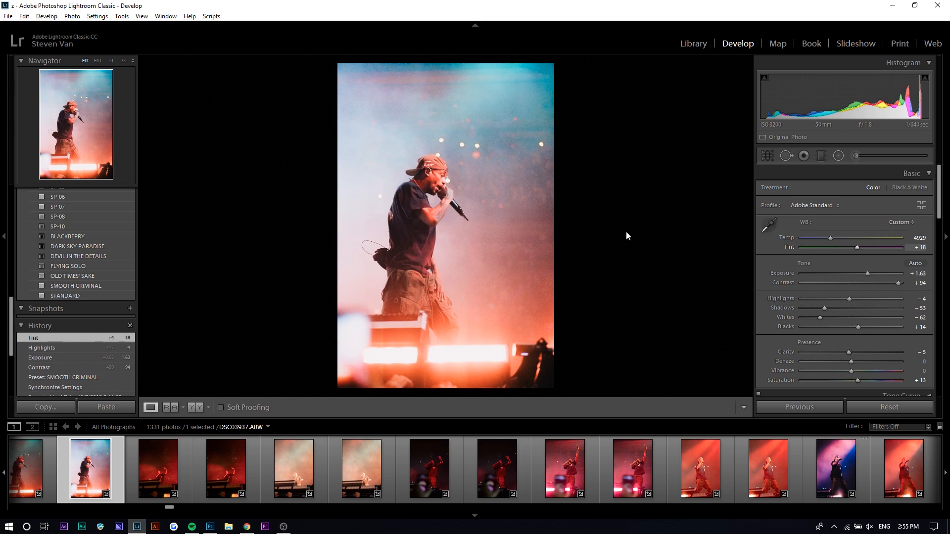
key(backslash)
key(backslash)
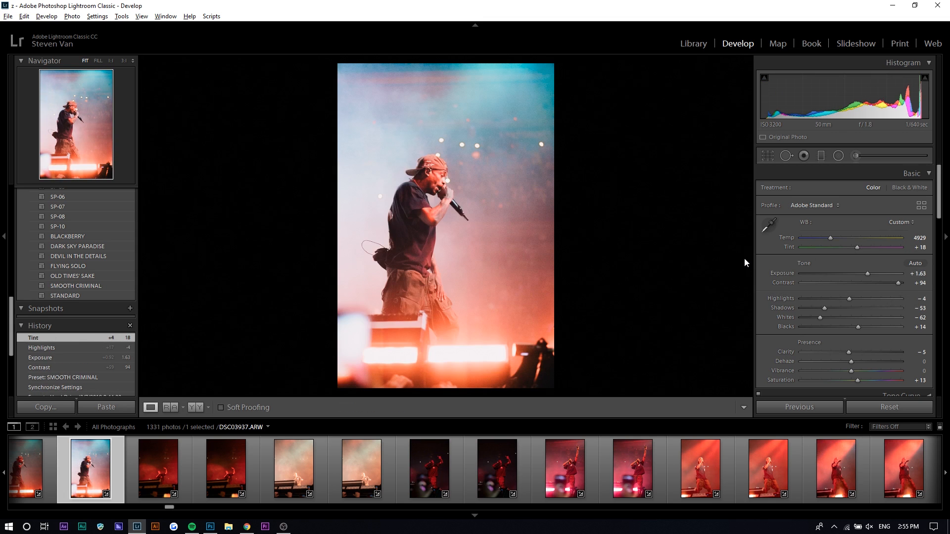
- Review the exported history state of DSC03946-2, return to its synchronized state and paste the copied settings onto it
scroll(341, 485, down, 2)
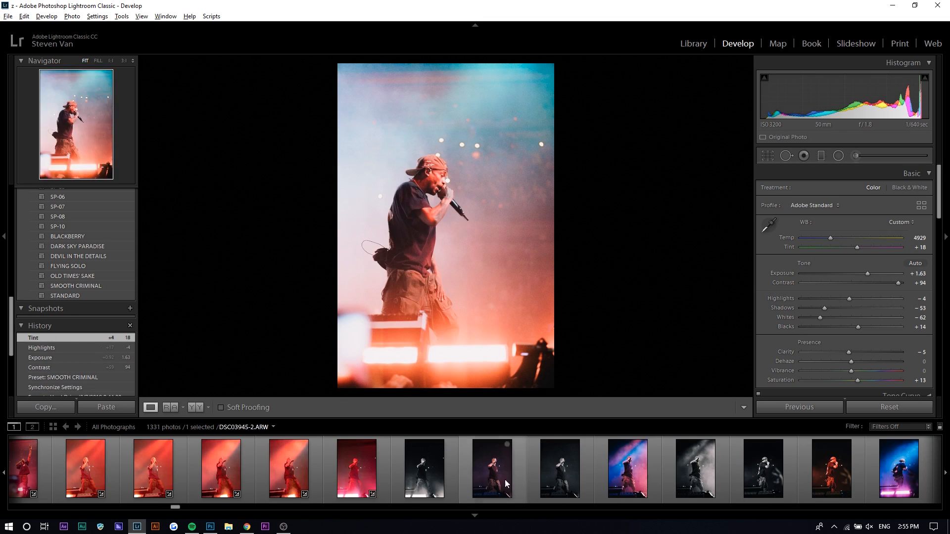
click(625, 476)
scroll(316, 461, down, 1)
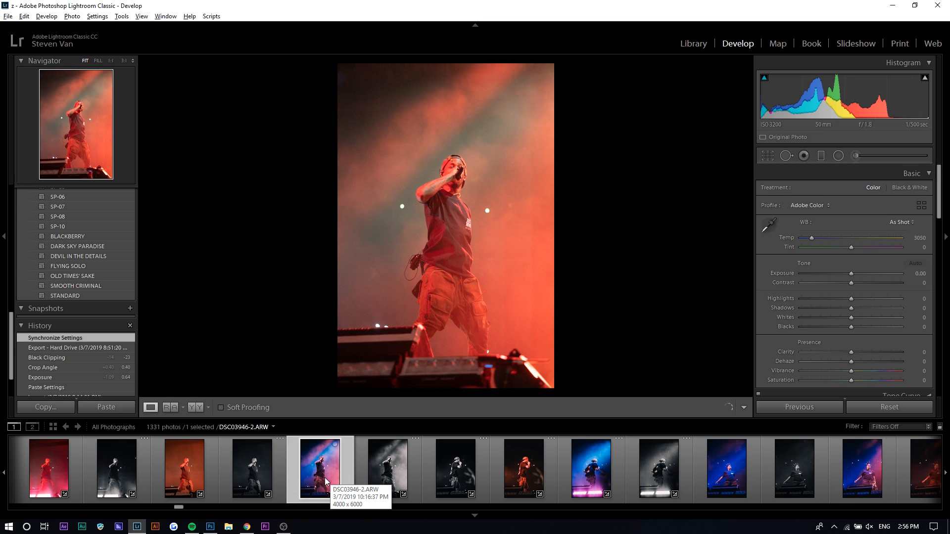
click(75, 349)
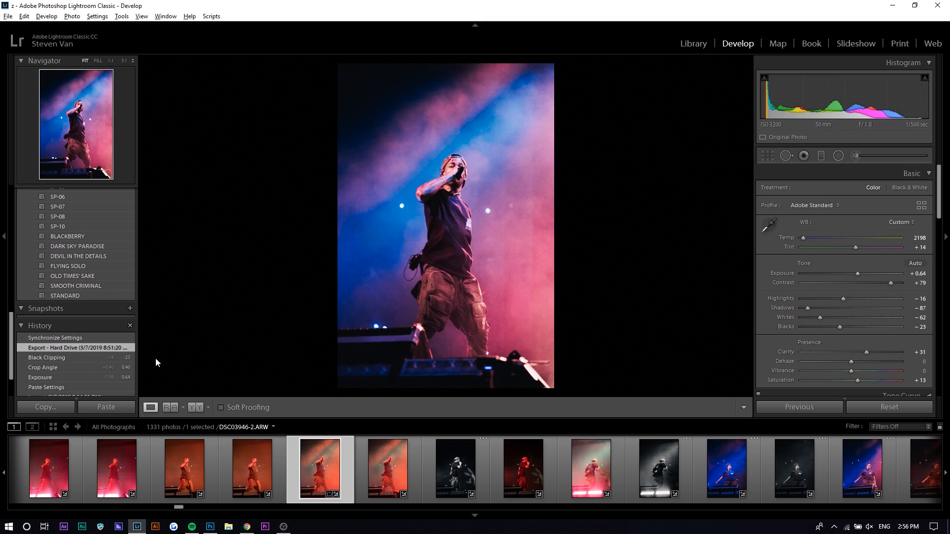
click(44, 339)
click(100, 411)
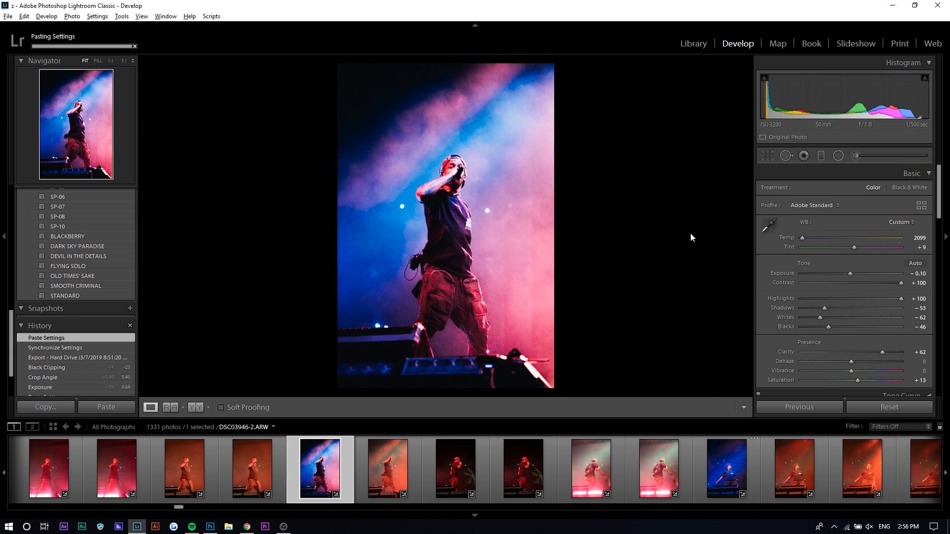
- Set clarity to +18, raise the exposure slightly and compare the photo before and after
click(861, 351)
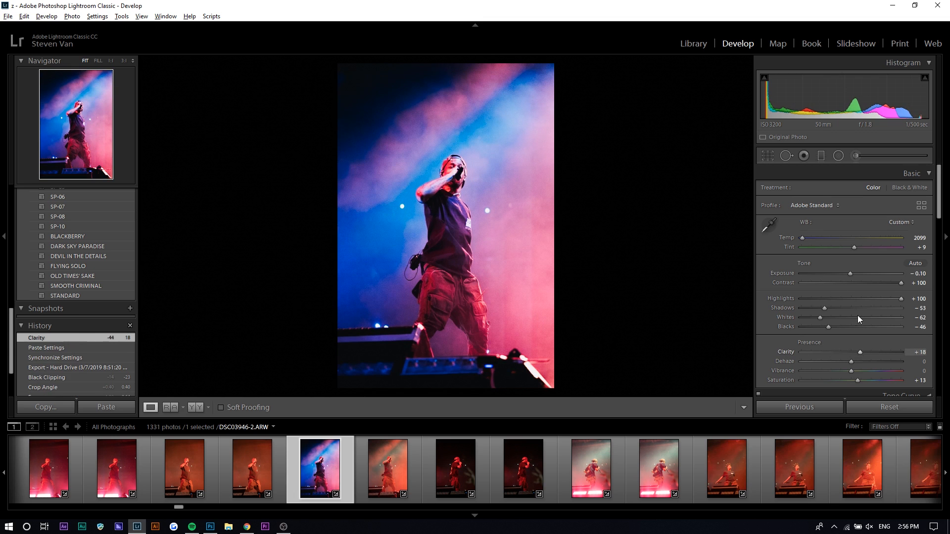
drag(861, 272, 856, 272)
key(backslash)
key(backslash)
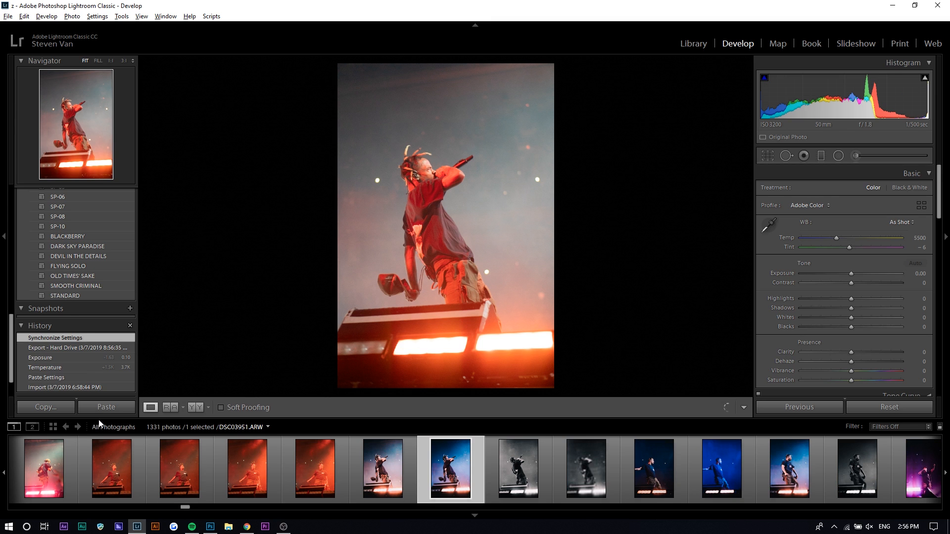
- Paste the copied settings onto DSC03951 and set its highlights to +17 and temperature to 6158
click(101, 406)
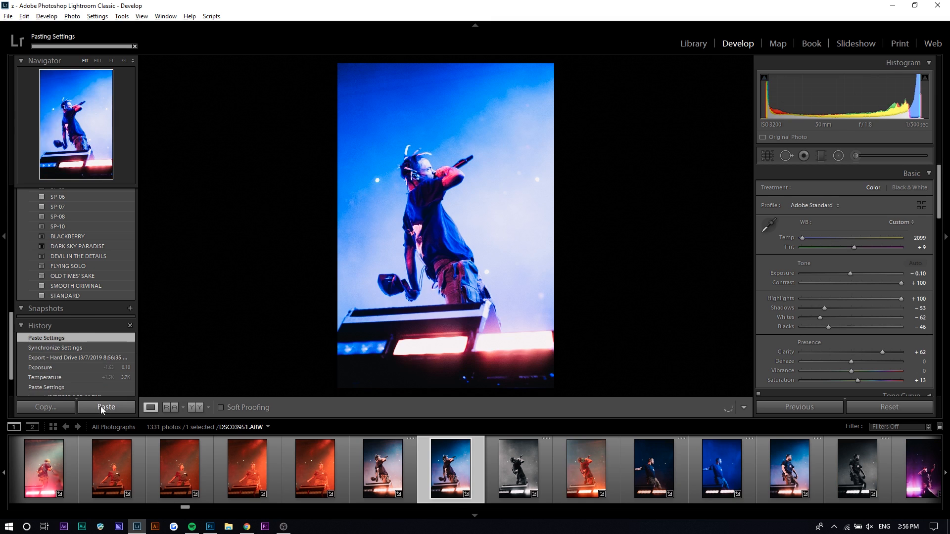
drag(812, 298, 859, 298)
click(836, 238)
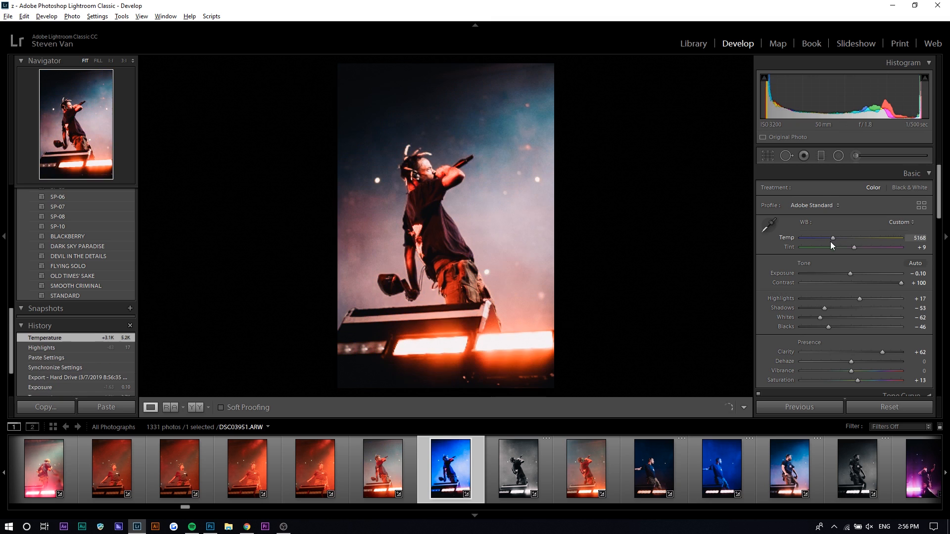
drag(834, 242, 841, 242)
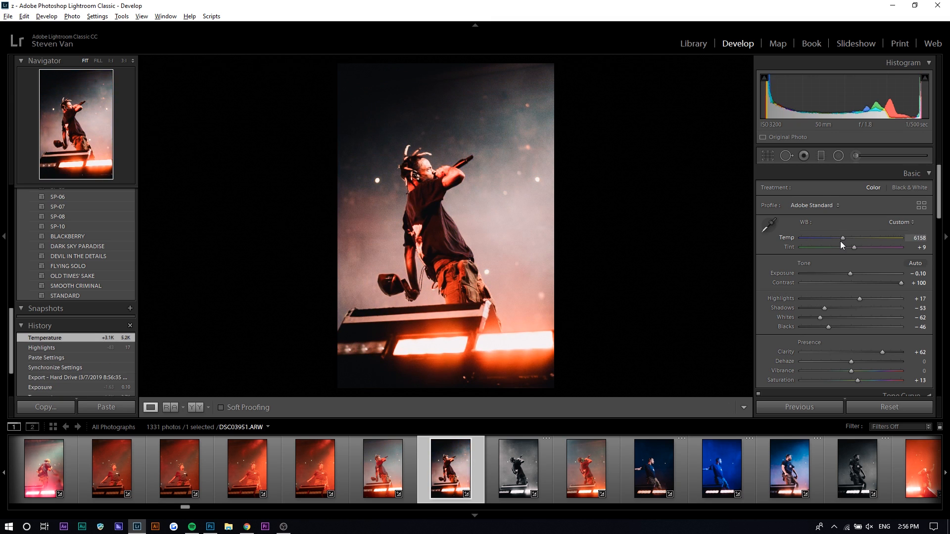
- Set the shadows to +11 and the highlights to -46 on DSC03951
drag(827, 303, 838, 308)
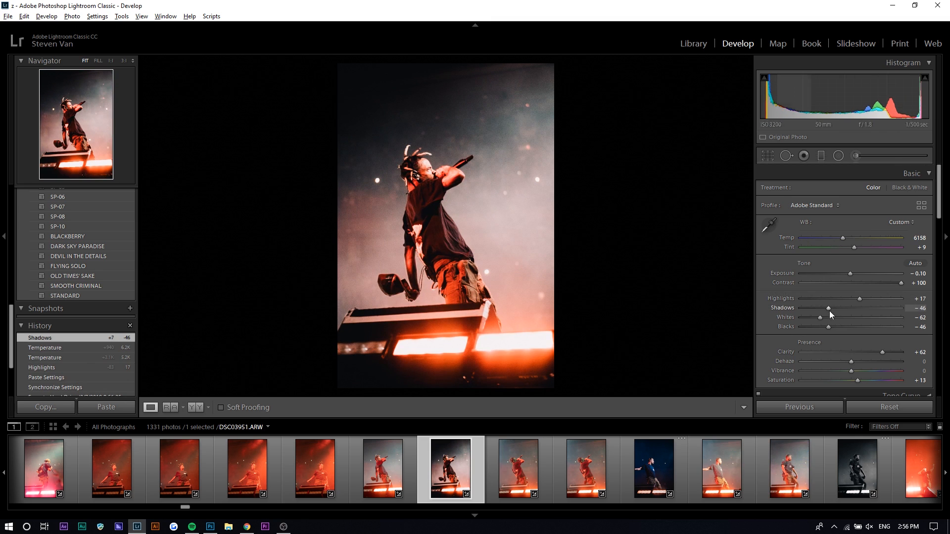
mouse_move(828, 307)
mouse_down()
mouse_move(861, 307)
mouse_move(828, 301)
mouse_up()
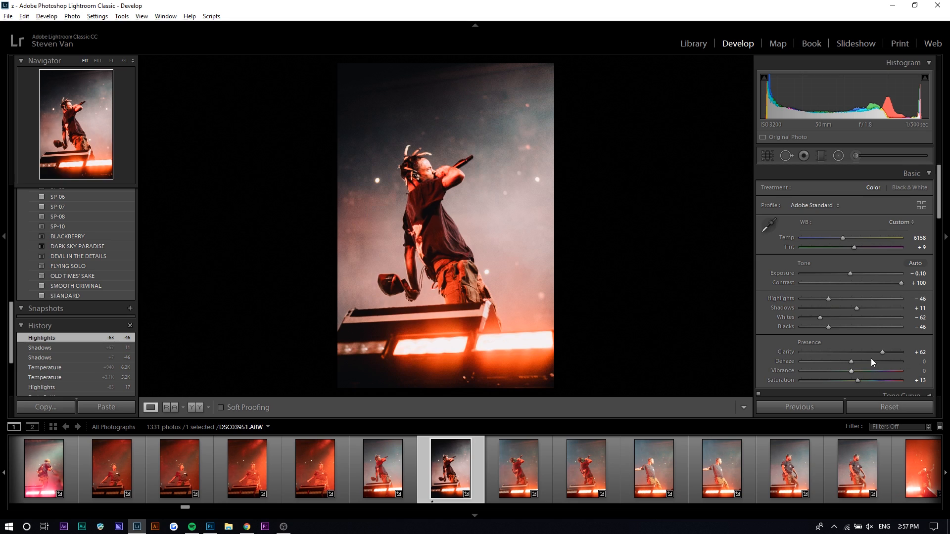
- Lower the clarity on DSC03951
click(865, 352)
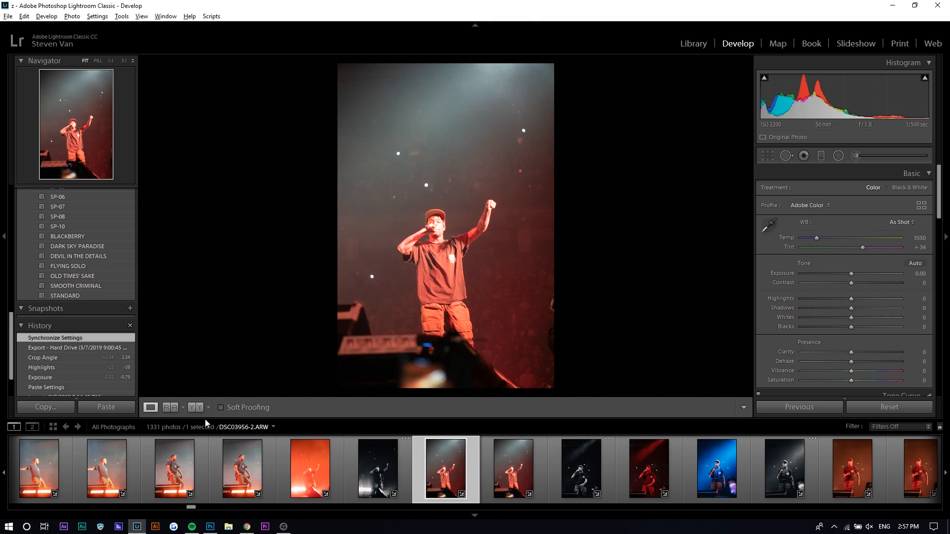
- Apply the SMOOTH CRIMINAL preset to DSC03956-2 and set contrast to +100, exposure to +0.10 and highlights to -72
key(ctrl+z)
click(108, 285)
key(ctrl+y)
key(ctrl+y)
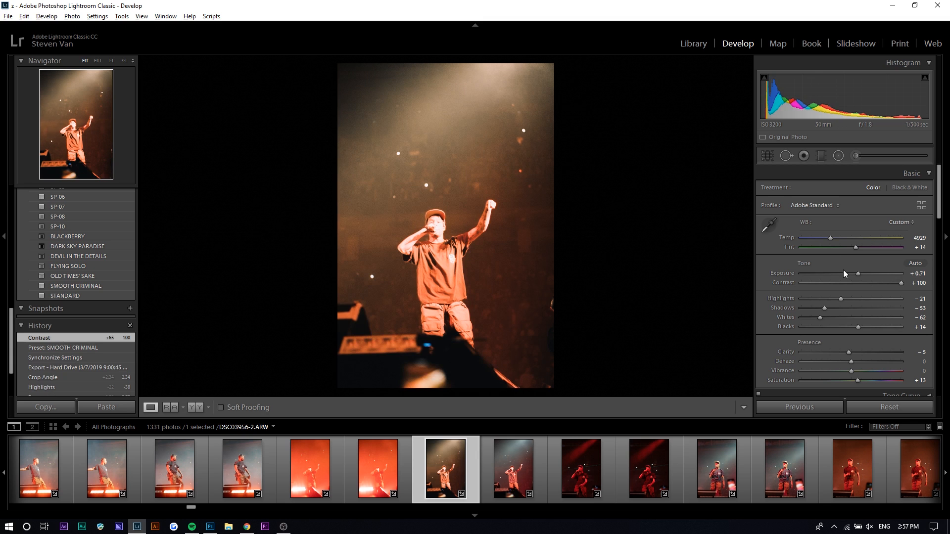
drag(860, 277, 815, 301)
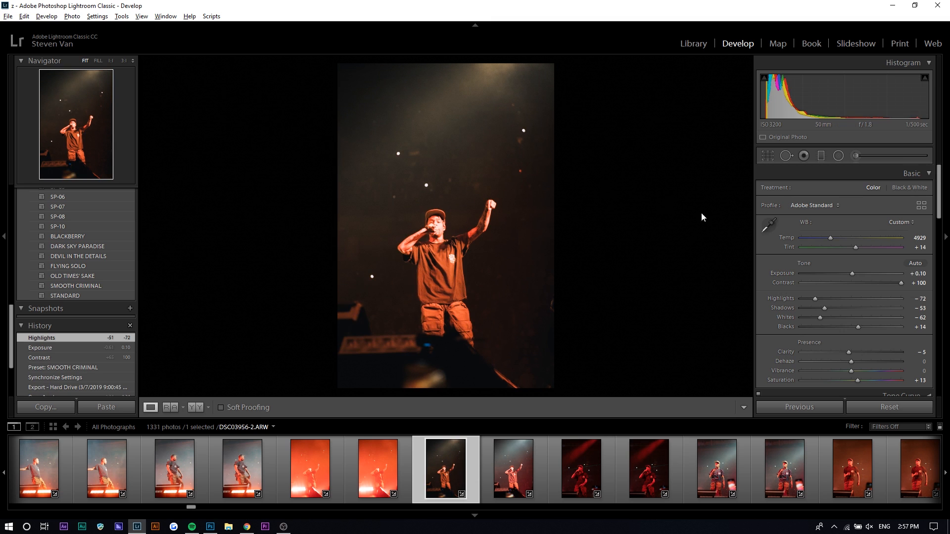
- Set the temperature to 2149 and straighten DSC03956-2 with a crop angle of 1.44
drag(819, 239, 802, 239)
click(767, 156)
drag(705, 152, 707, 159)
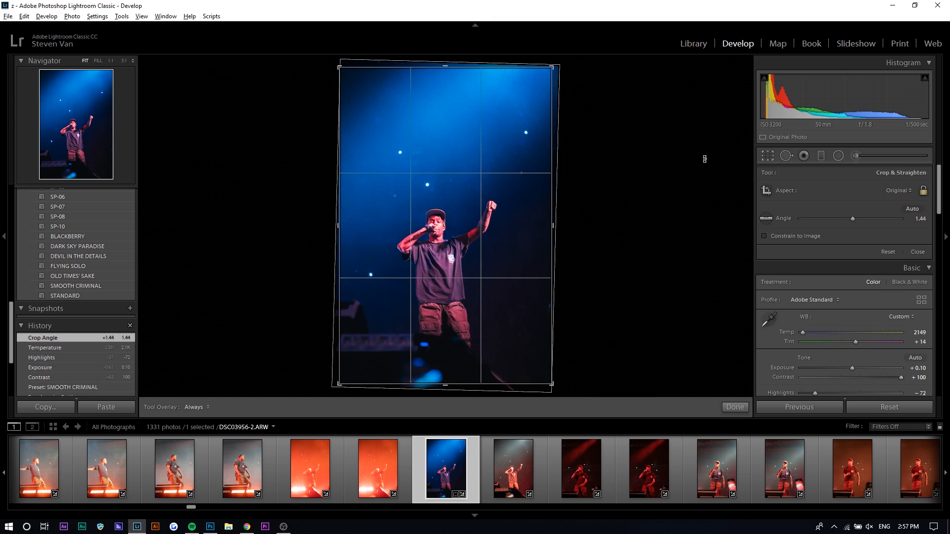
key(Return)
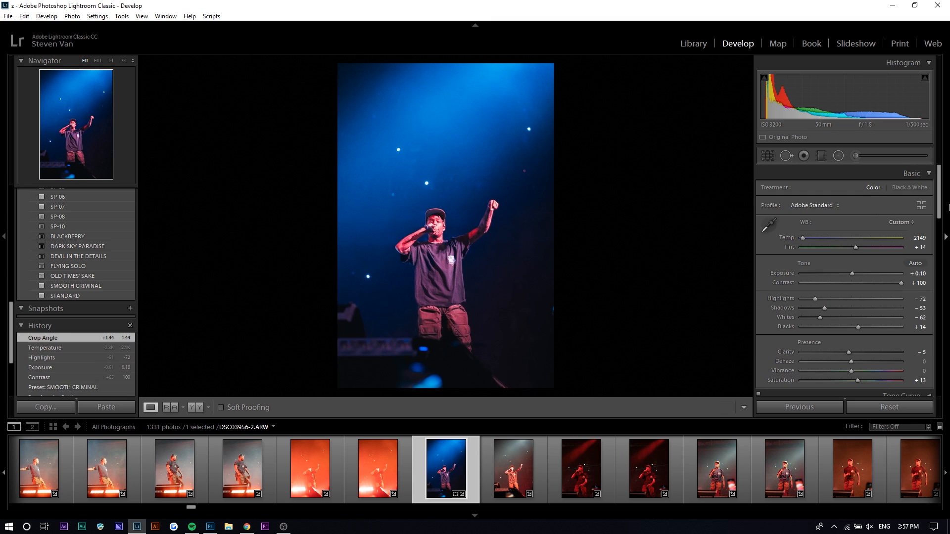
- Convert DSC03956-2 to black and white, set its clarity to +25 and raise the shadows
click(921, 188)
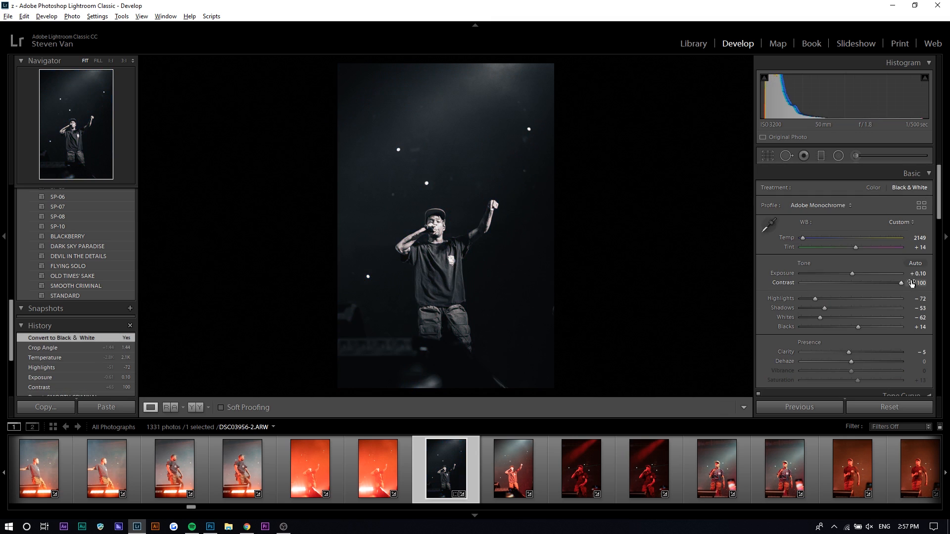
click(873, 352)
drag(863, 352, 863, 353)
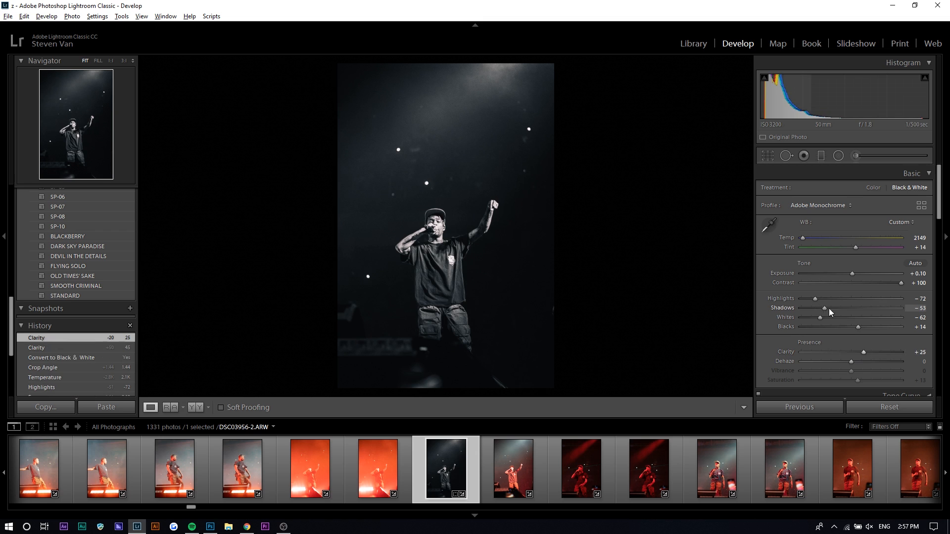
mouse_move(823, 308)
mouse_down()
mouse_move(810, 311)
mouse_move(837, 309)
mouse_up()
- Fine-tune the crop rotation of the black-and-white DSC03956-2
click(767, 156)
drag(704, 147, 704, 153)
key(Return)
- Paste the copied settings onto DSC03958-2 and set its highlights to -77
click(401, 476)
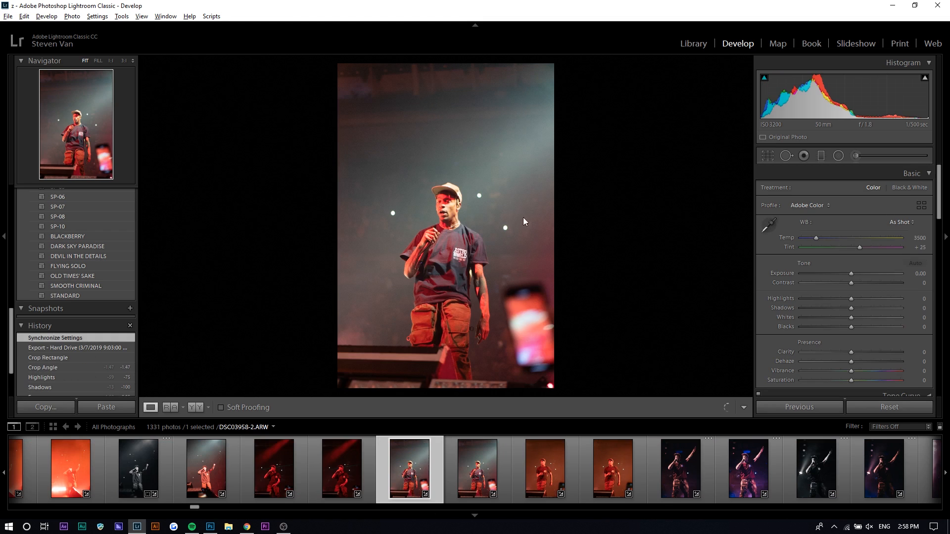
click(127, 408)
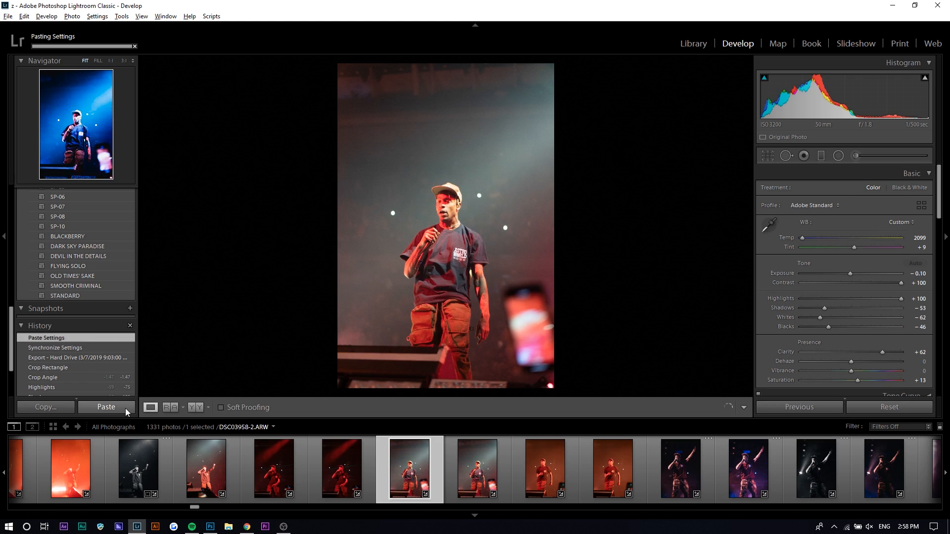
click(830, 299)
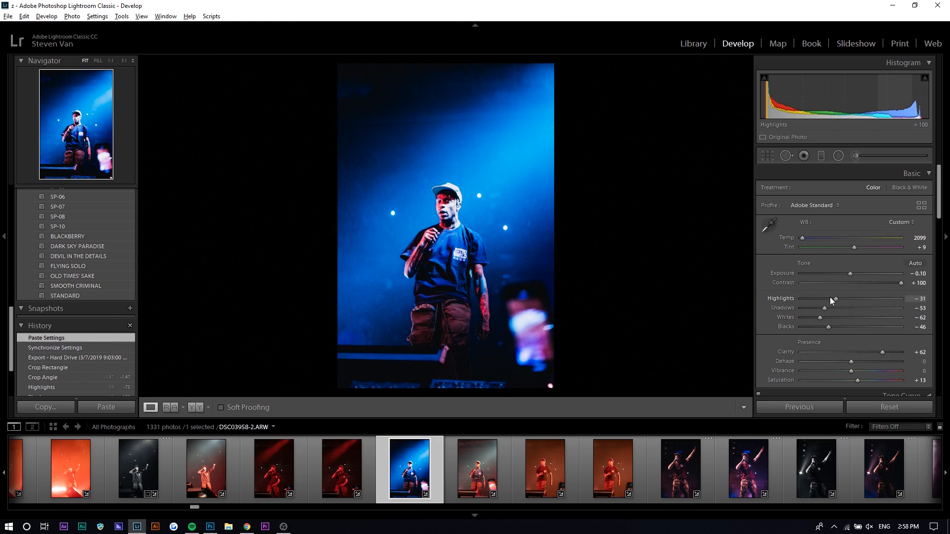
click(812, 299)
- Straighten DSC03958-2 with a crop angle of -1.35 and convert it to black and white
click(766, 155)
drag(689, 158, 687, 151)
key(Return)
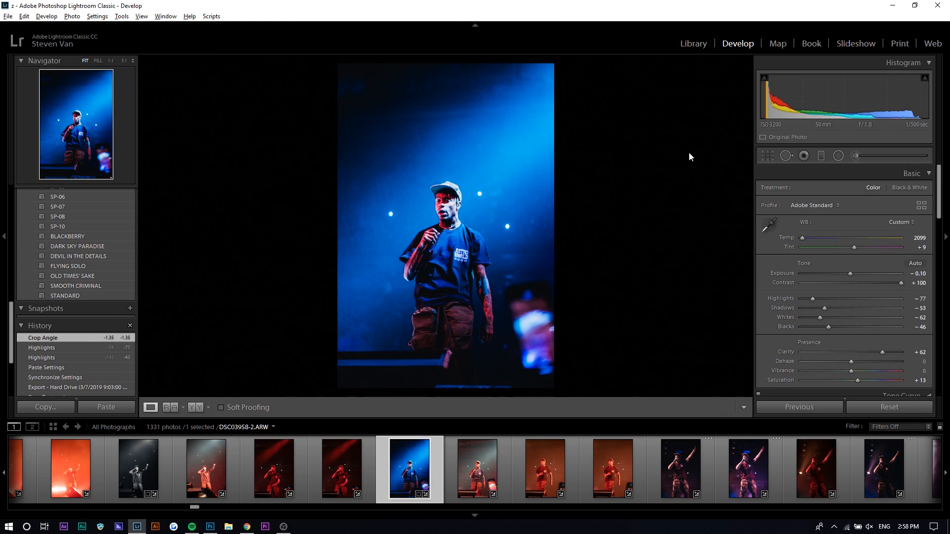
click(911, 189)
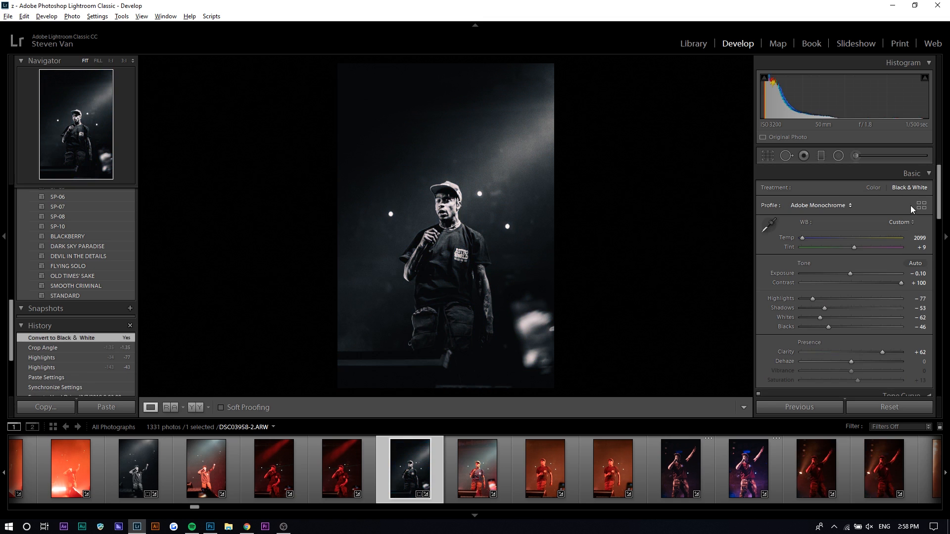
- Crop DSC03958-2 tighter around the performer and fine-tune the crop's rotation and framing
click(773, 155)
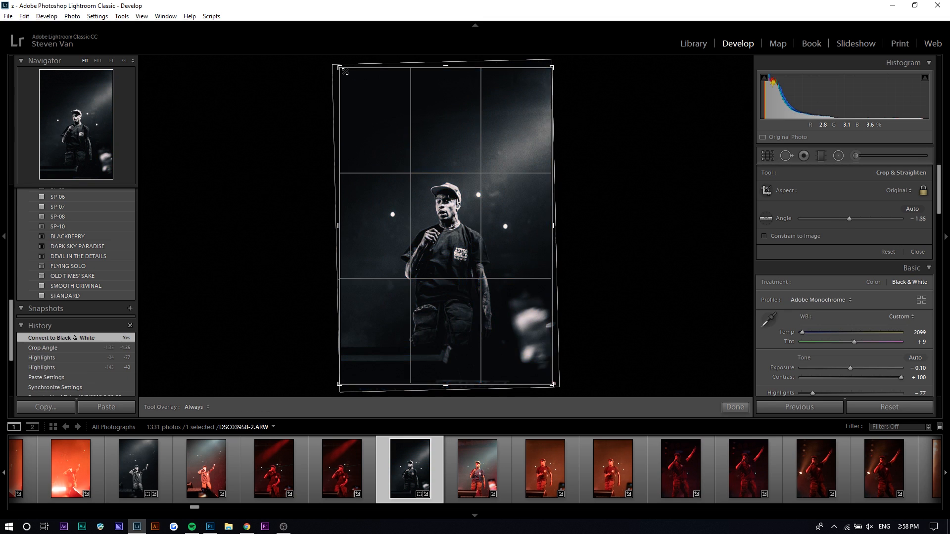
drag(346, 72, 362, 103)
drag(507, 195, 505, 160)
key(Return)
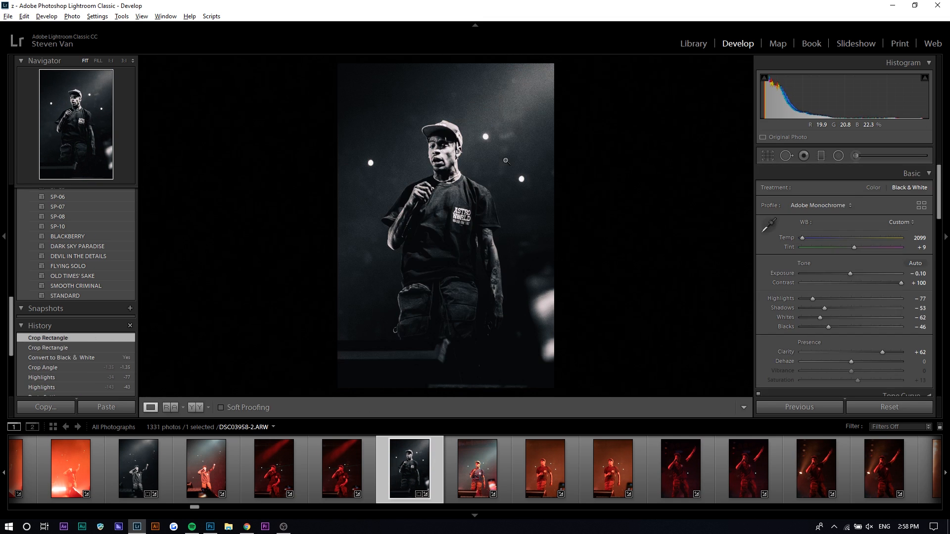
click(766, 153)
drag(622, 151, 622, 148)
drag(461, 182, 459, 182)
key(Return)
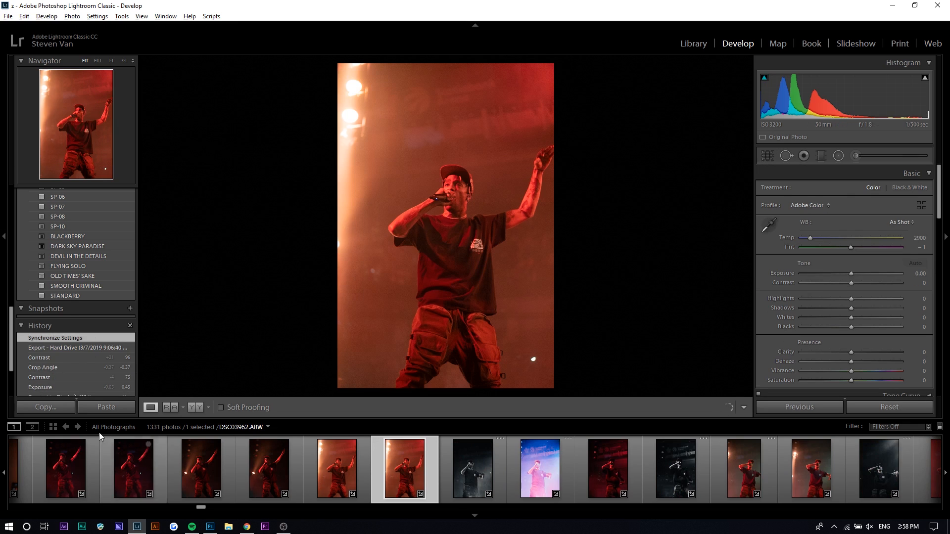
- Paste the copied settings onto DSC03962 and set its exposure to +0.55
click(96, 405)
click(858, 274)
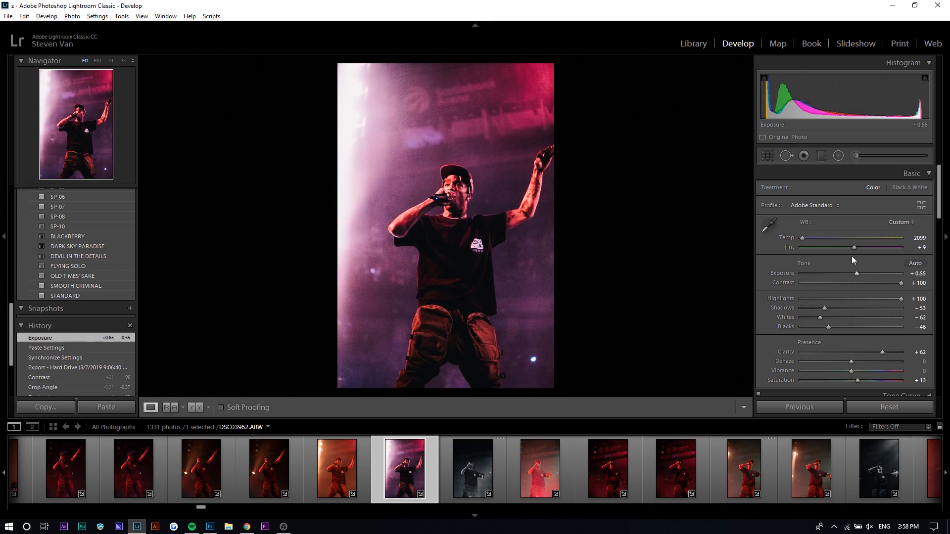
- Set the temperature of DSC03962 to 2000 and convert the photo to black and white
click(829, 240)
drag(812, 242, 787, 244)
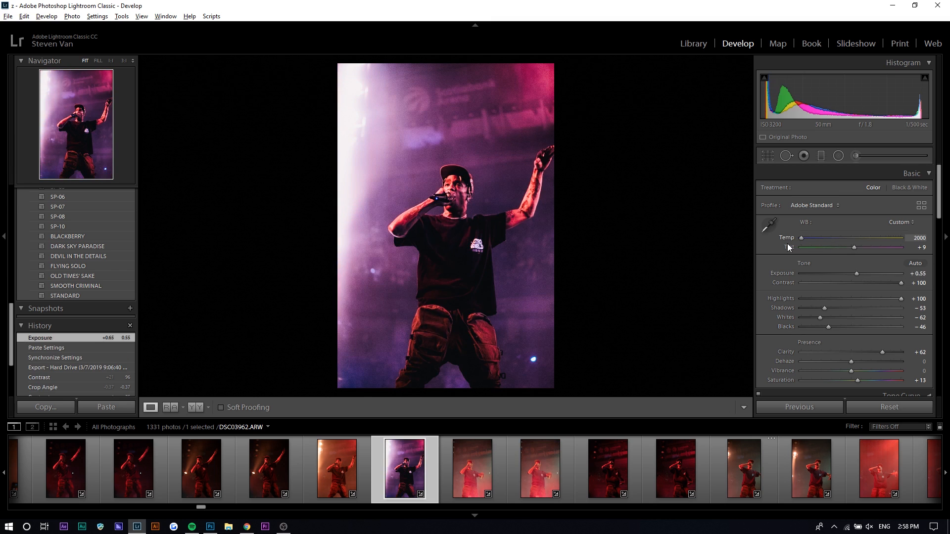
drag(875, 237, 625, 250)
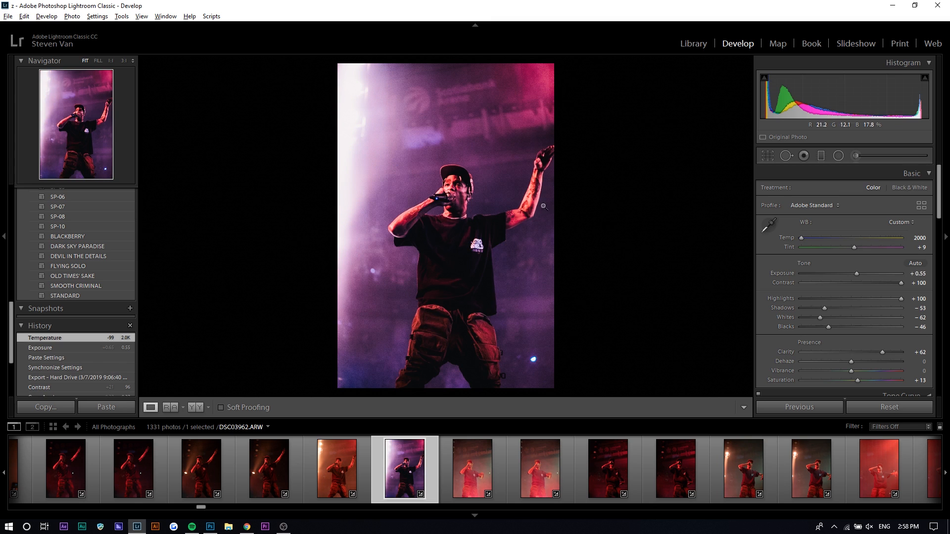
click(896, 190)
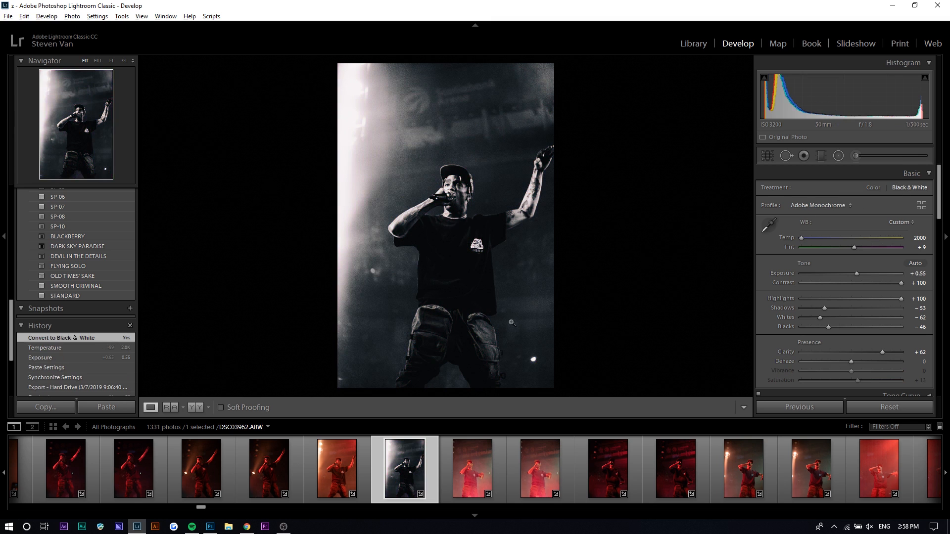
- Apply the SMOOTH CRIMINAL preset to DSC04040-2, compare it before and after, and set the contrast to +100
scroll(445, 480, down, 5)
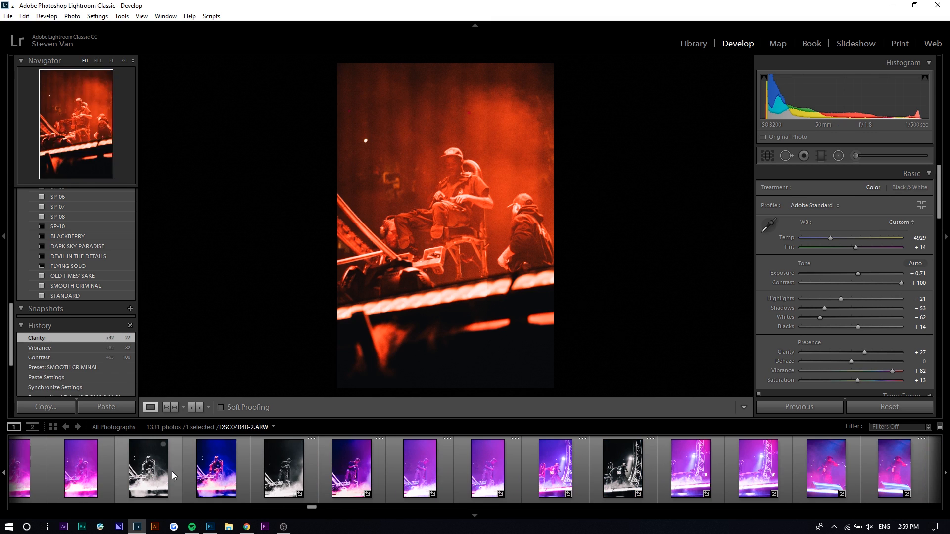
click(148, 468)
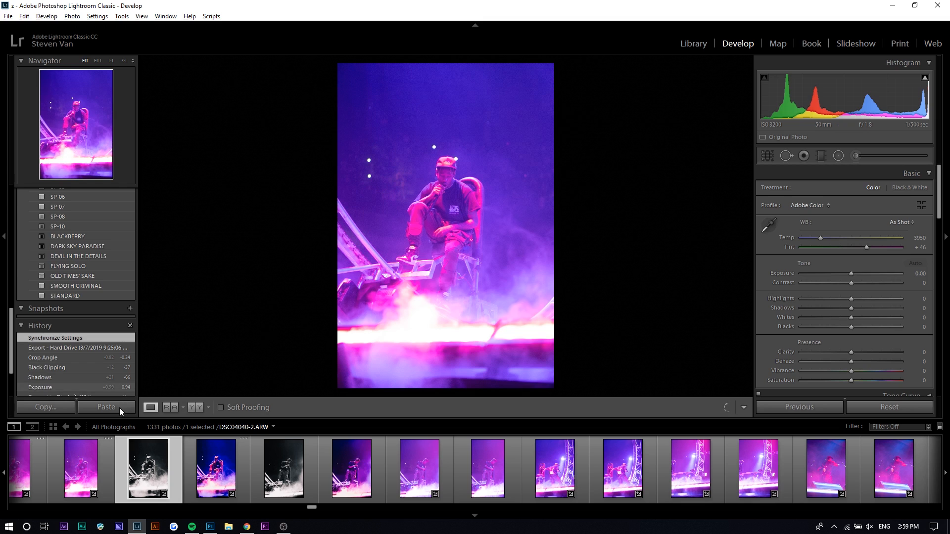
click(94, 287)
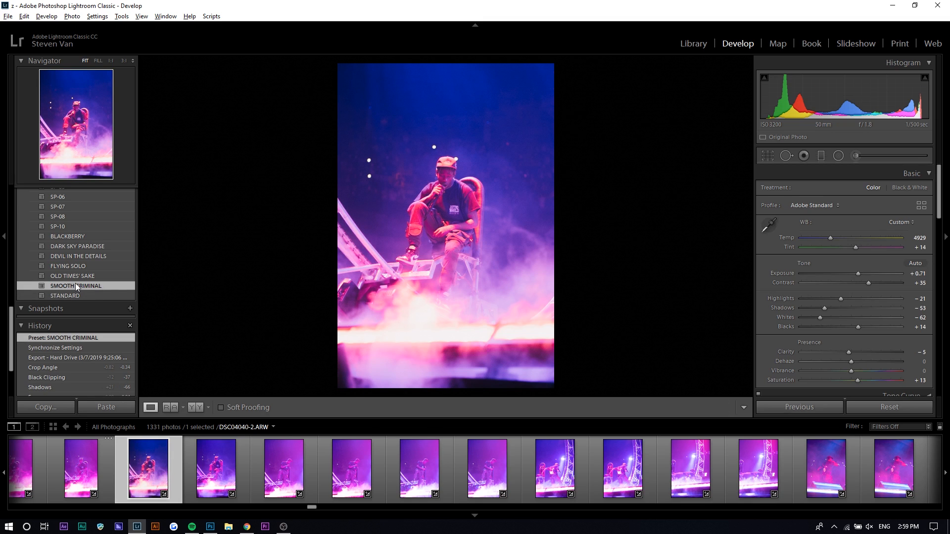
key(backslash)
key(backslash)
drag(896, 285, 928, 285)
- Set the clarity to +50, the temperature to 11884 and the highlights to -80 on DSC04040-2
drag(848, 352, 875, 354)
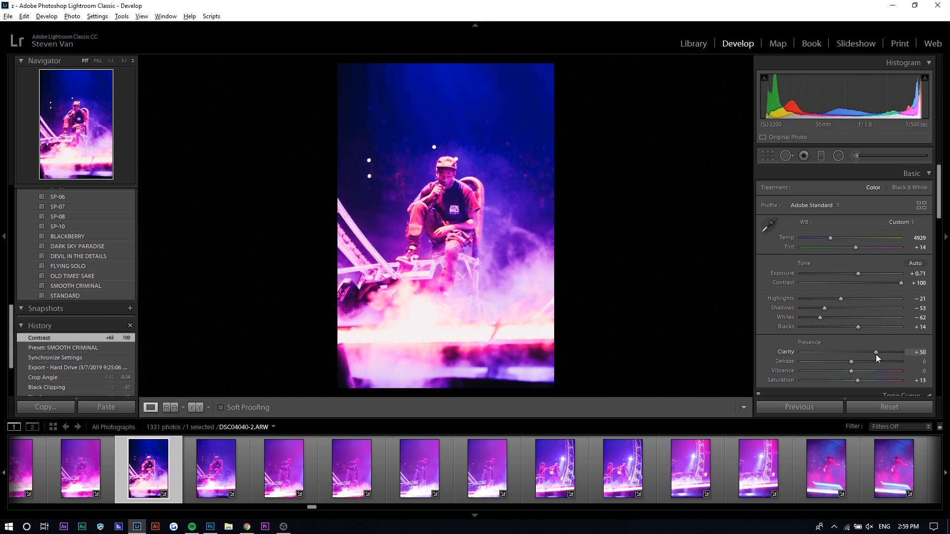
drag(840, 299, 828, 299)
drag(830, 238, 874, 241)
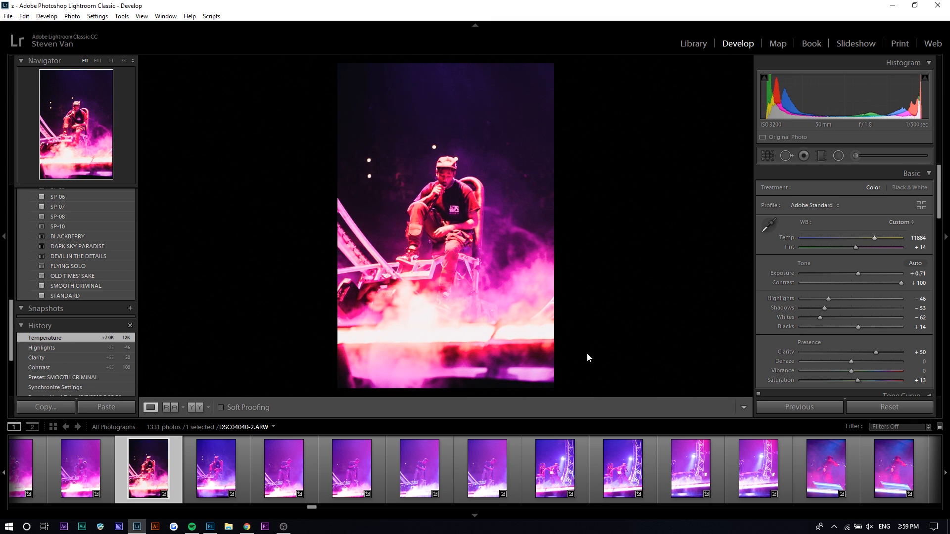
mouse_move(828, 299)
mouse_down()
mouse_move(837, 298)
mouse_move(811, 298)
mouse_up()
- Try the black-and-white treatment on DSC04040-2 and return the photo to color
click(910, 188)
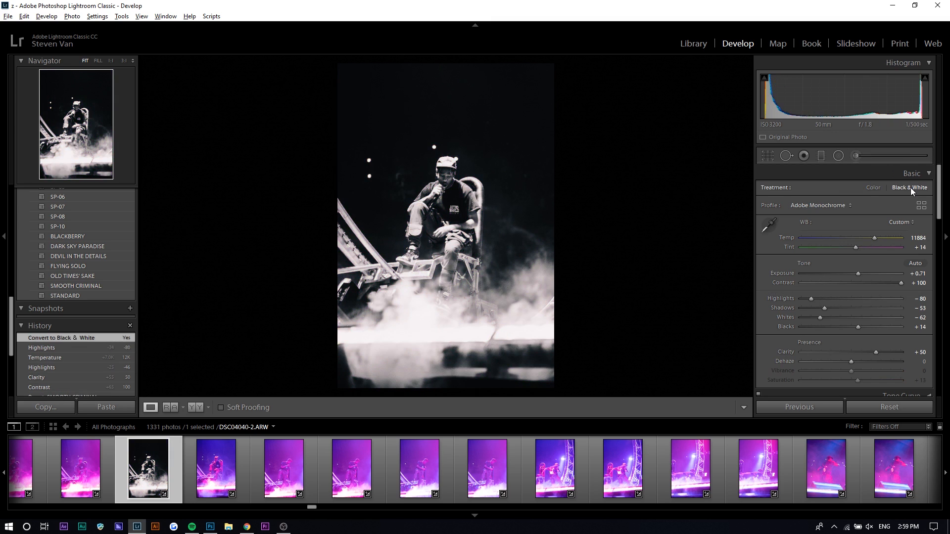
click(877, 190)
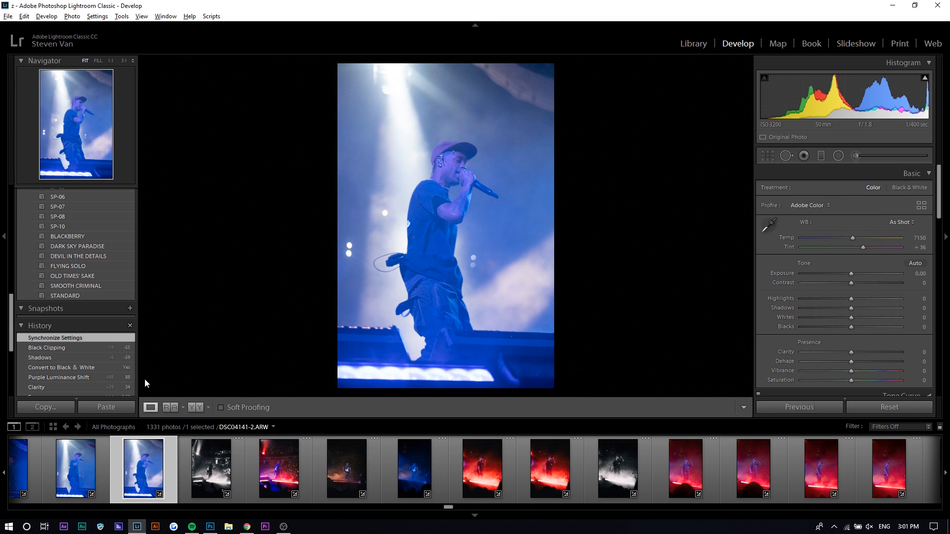
- Apply the SMOOTH CRIMINAL preset to DSC04141-2 and set contrast to +100, exposure to +0.55 and blacks to -95
click(98, 285)
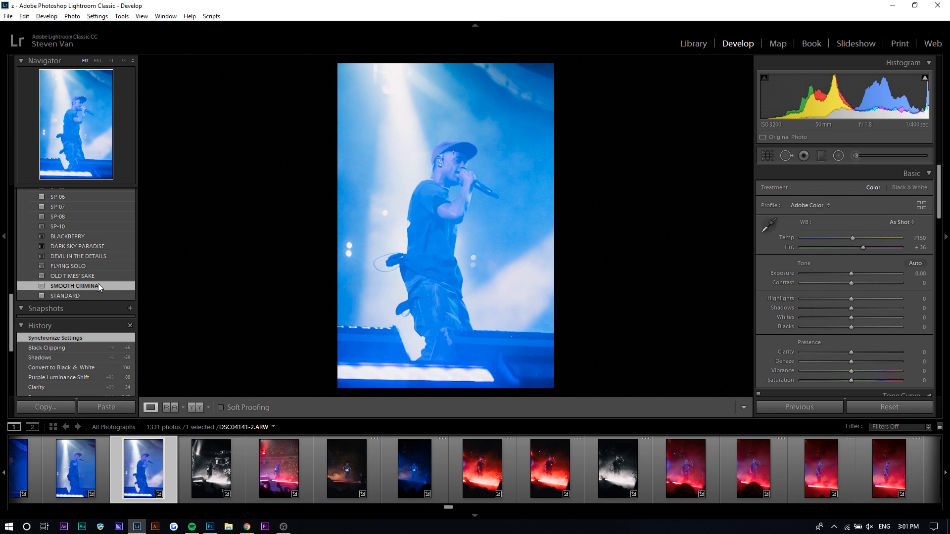
drag(885, 280, 856, 273)
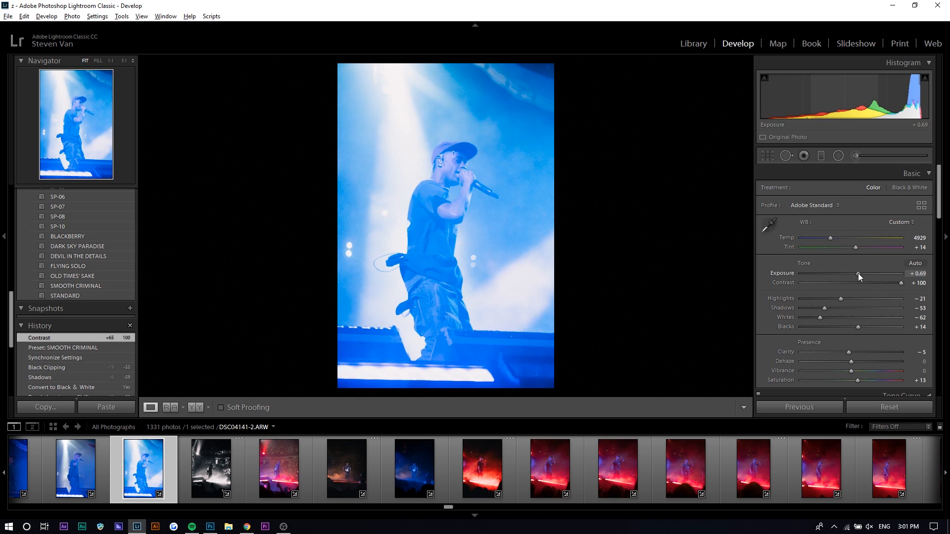
drag(838, 331, 804, 336)
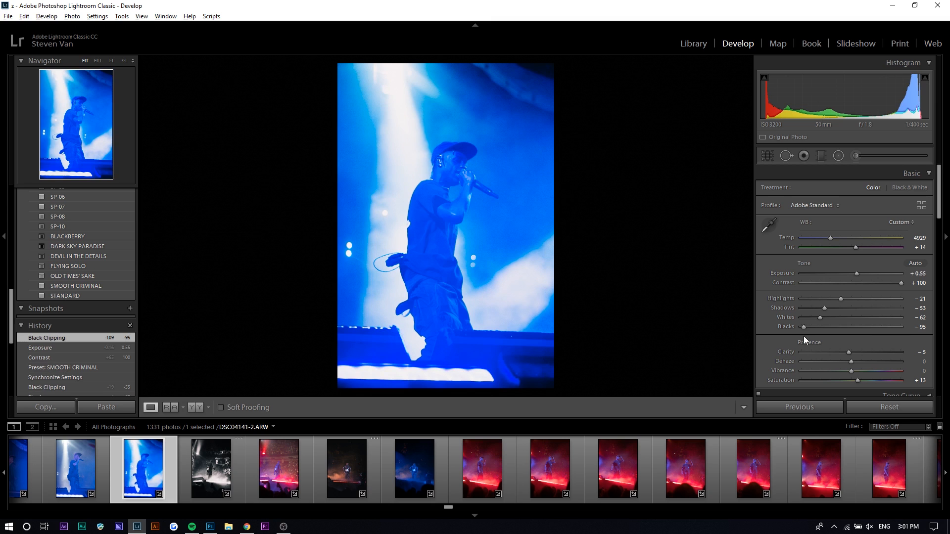
- Raise the clarity of DSC04141-2 and convert the photo to black and white
drag(859, 354, 872, 351)
click(906, 187)
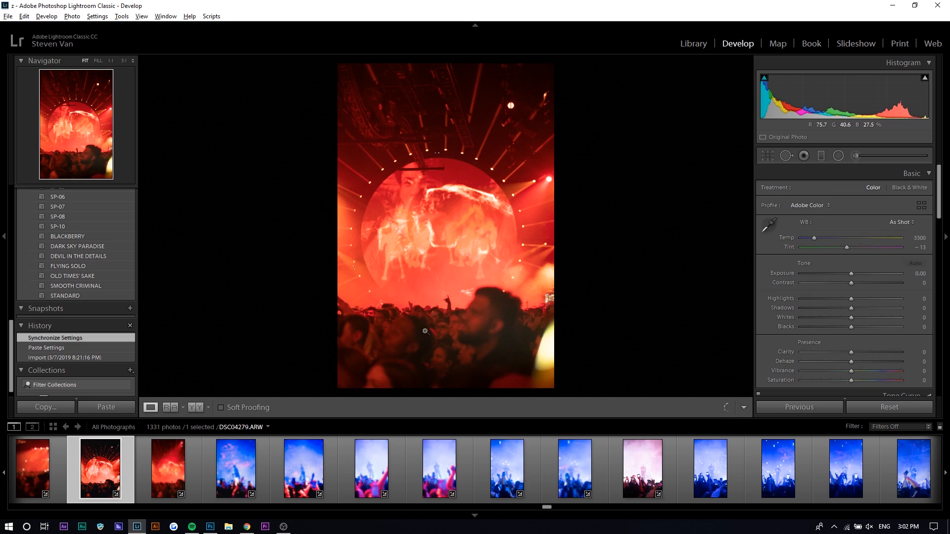
- Paste the copied settings onto DSC04279
click(112, 412)
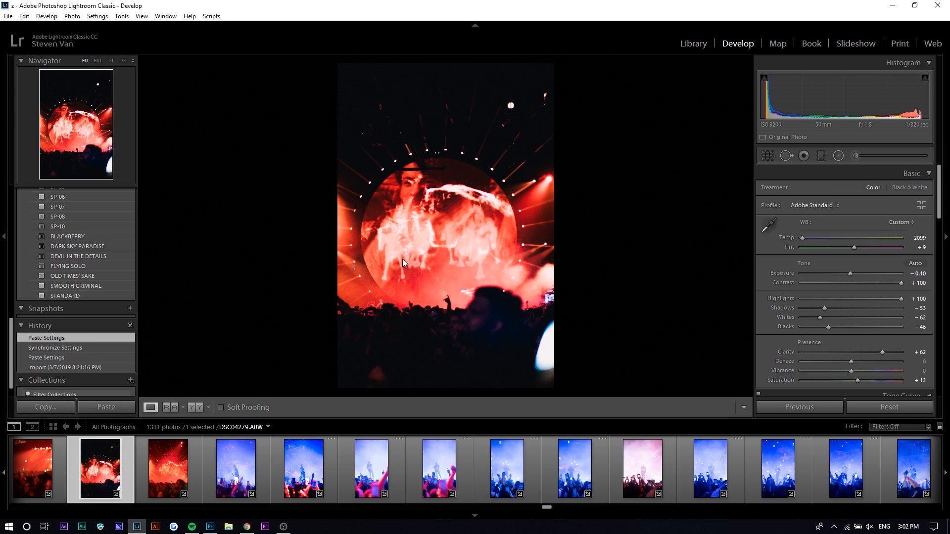
- Apply the SMOOTH CRIMINAL preset to DSC04358 and set its contrast to +100 and exposure to +1.49
scroll(415, 450, down, 4)
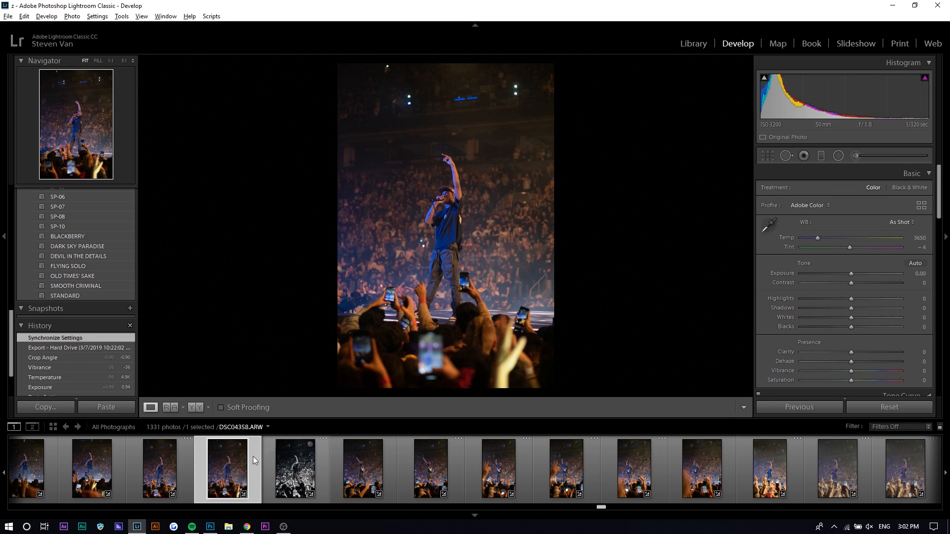
scroll(396, 491, up, 4)
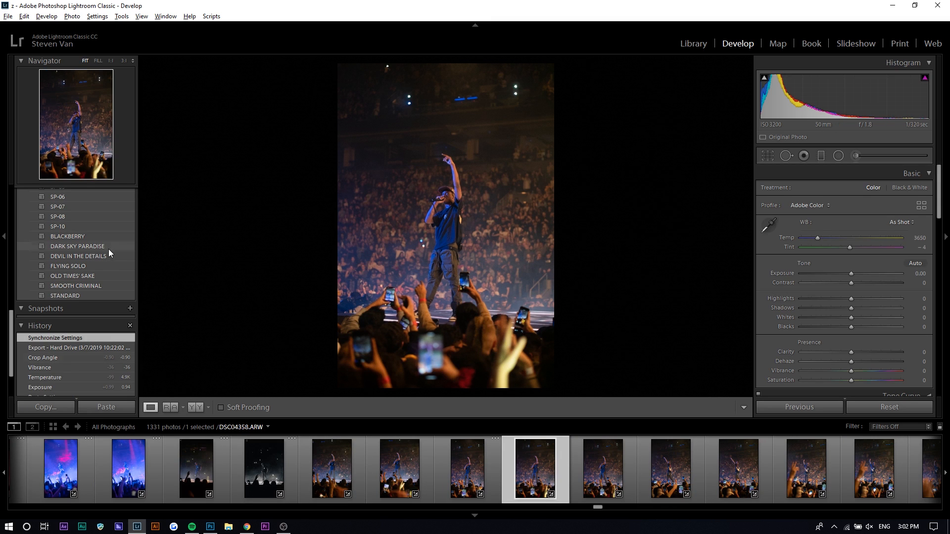
click(84, 286)
mouse_move(868, 283)
mouse_down()
mouse_move(905, 283)
mouse_move(866, 275)
mouse_up()
- Straighten DSC04358 with a crop angle of -0.56
click(786, 155)
click(767, 156)
drag(662, 140, 662, 138)
key(Return)
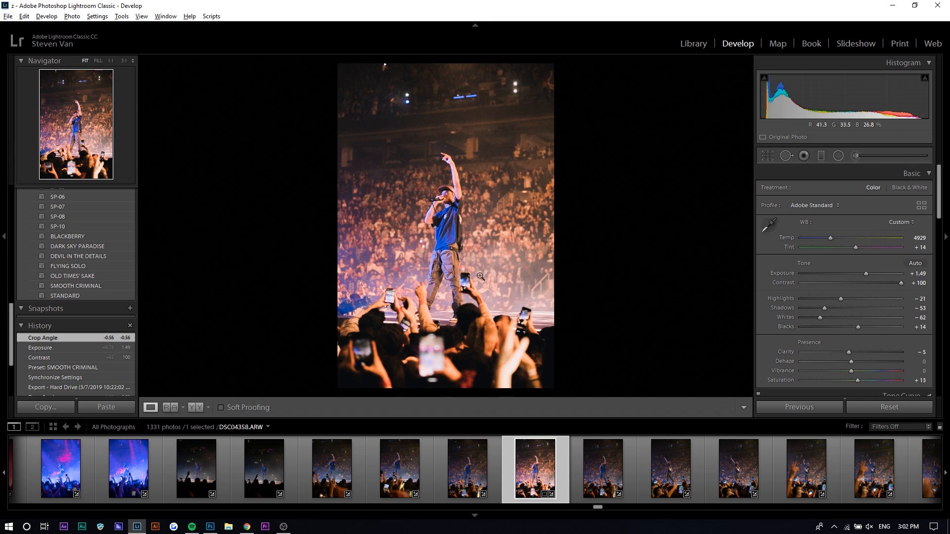
- Set the temperature of DSC04358 to 5317 and convert the photo to black and white
mouse_move(830, 238)
mouse_down()
mouse_move(806, 240)
mouse_move(849, 241)
mouse_move(834, 242)
mouse_up()
click(895, 188)
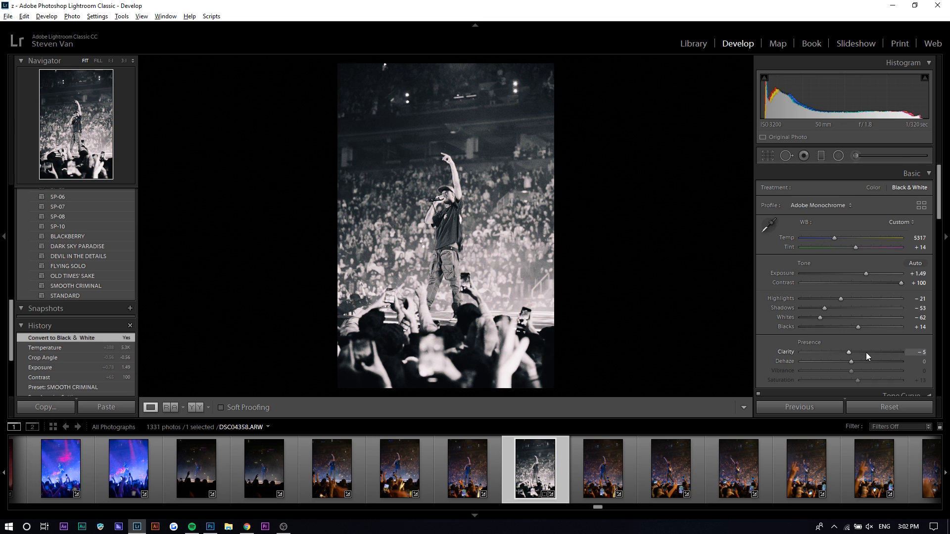
- Set the clarity of DSC04358 to +30, its highlights to -81 and its shadows to -100
click(865, 353)
drag(835, 300, 803, 299)
drag(824, 307, 797, 308)
drag(802, 298, 810, 300)
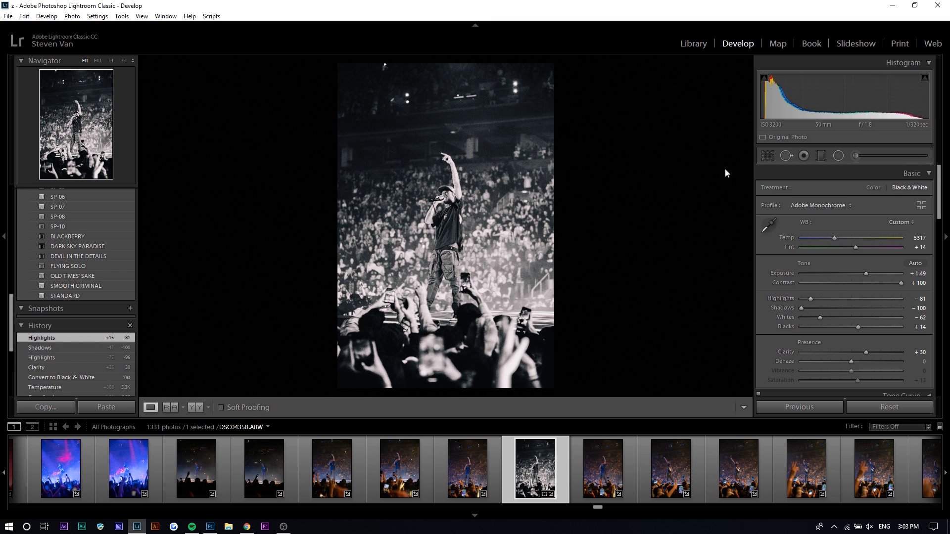
- Crop DSC04358 tighter around the performer and reposition the photo within the crop frame
click(767, 156)
drag(554, 67, 541, 79)
drag(499, 125, 488, 125)
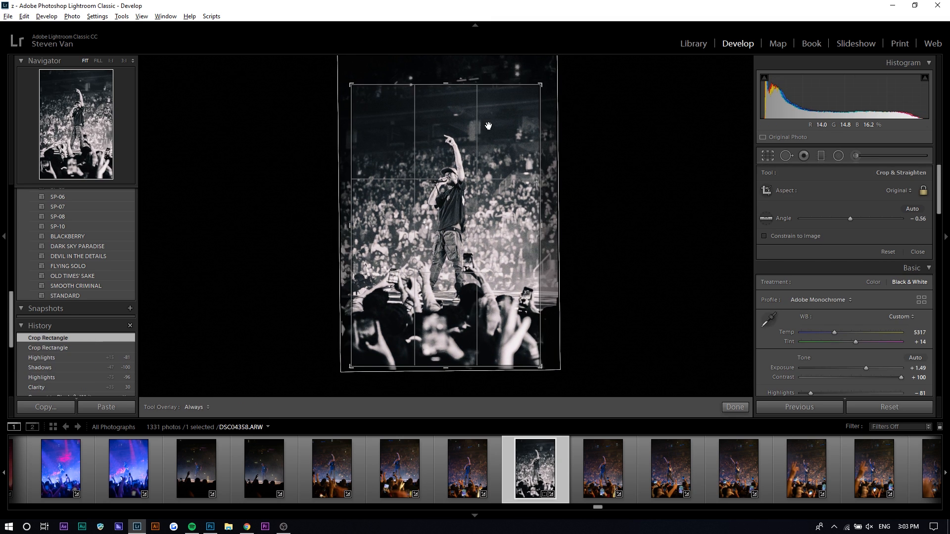
key(Return)
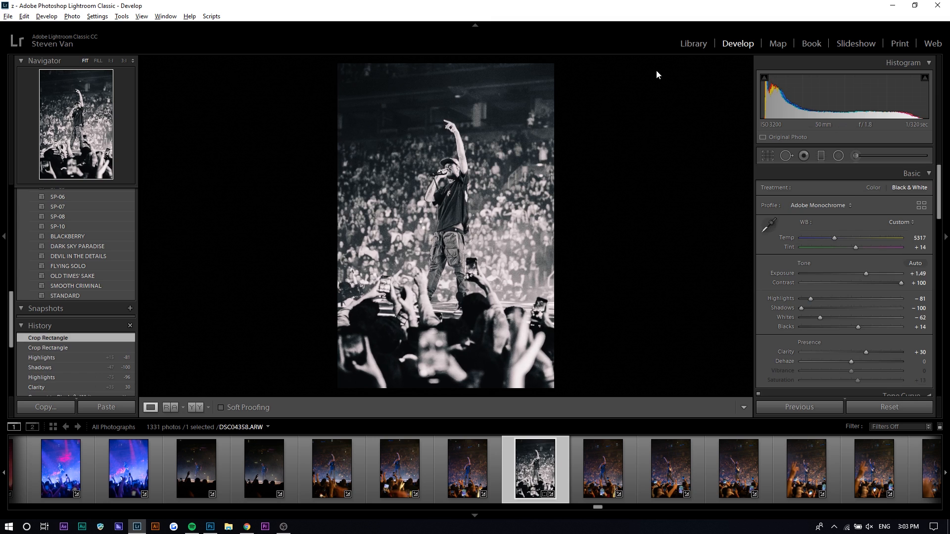
click(765, 155)
drag(520, 176, 514, 177)
key(Return)
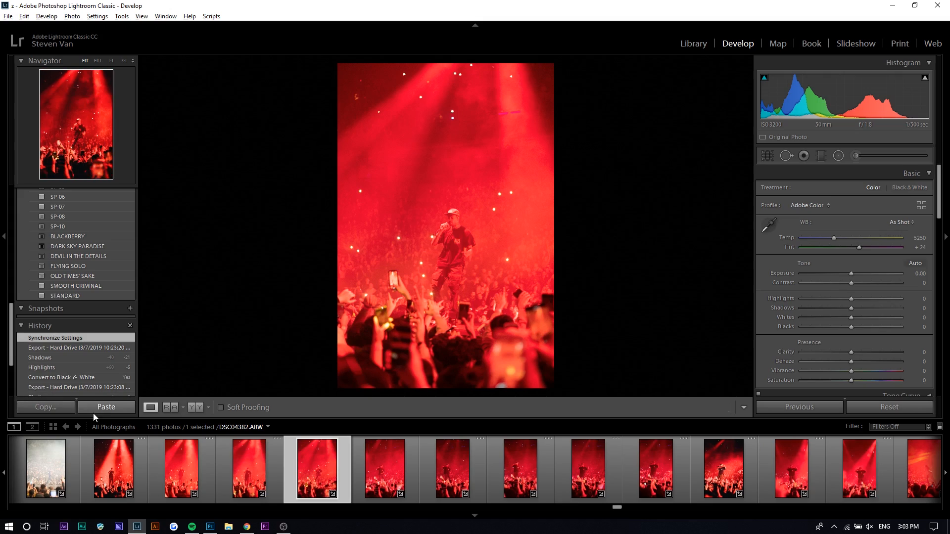
- Paste the copied settings onto DSC04382, replace them with the SMOOTH CRIMINAL preset and raise the contrast
click(100, 412)
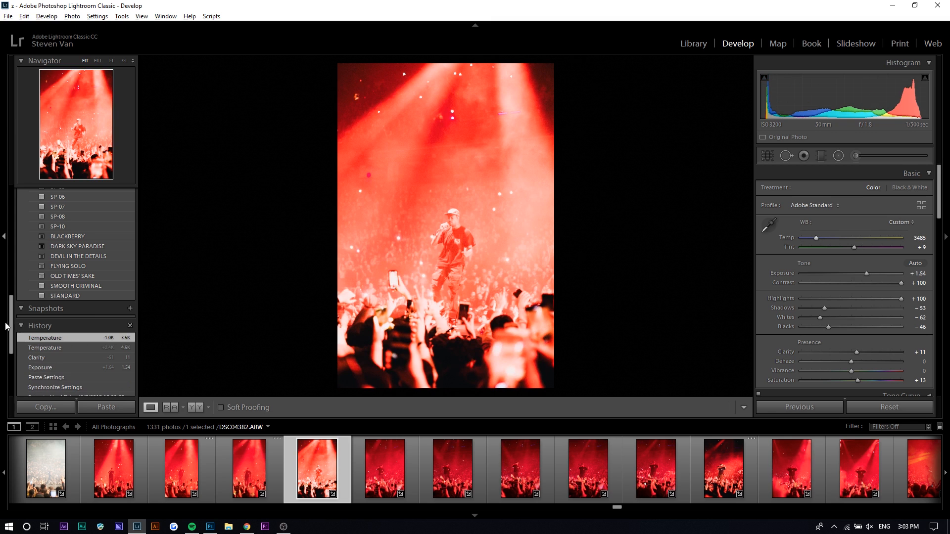
click(72, 286)
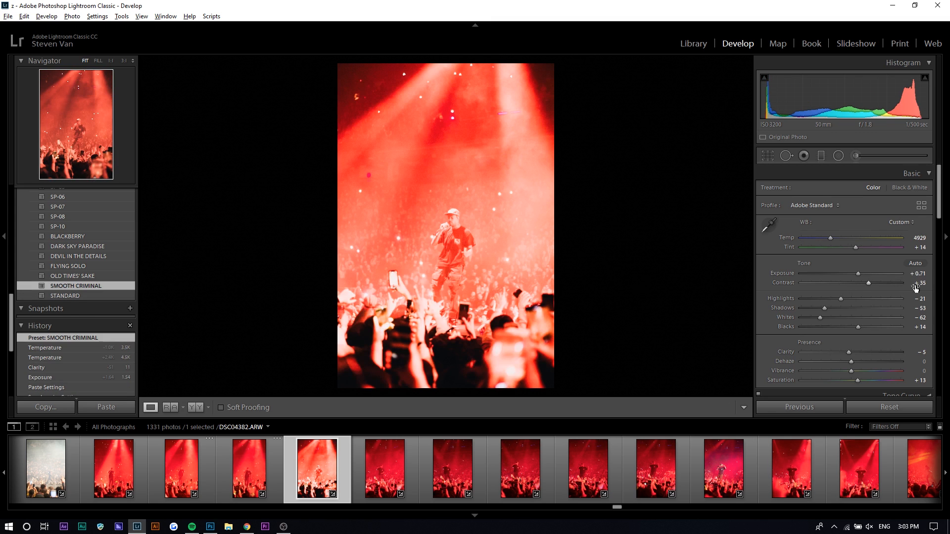
drag(898, 287, 906, 287)
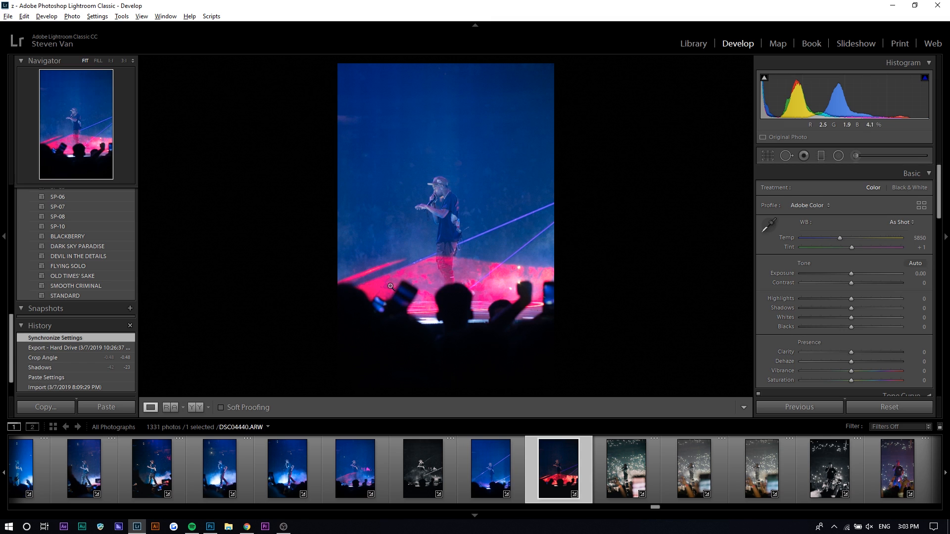
- Paste the copied settings and apply the SMOOTH CRIMINAL preset to DSC04440, with contrast +100, exposure +1.09 and temperature 50000
click(90, 412)
click(76, 285)
mouse_move(868, 282)
mouse_down()
mouse_move(898, 282)
mouse_move(861, 273)
mouse_up()
drag(871, 241, 907, 243)
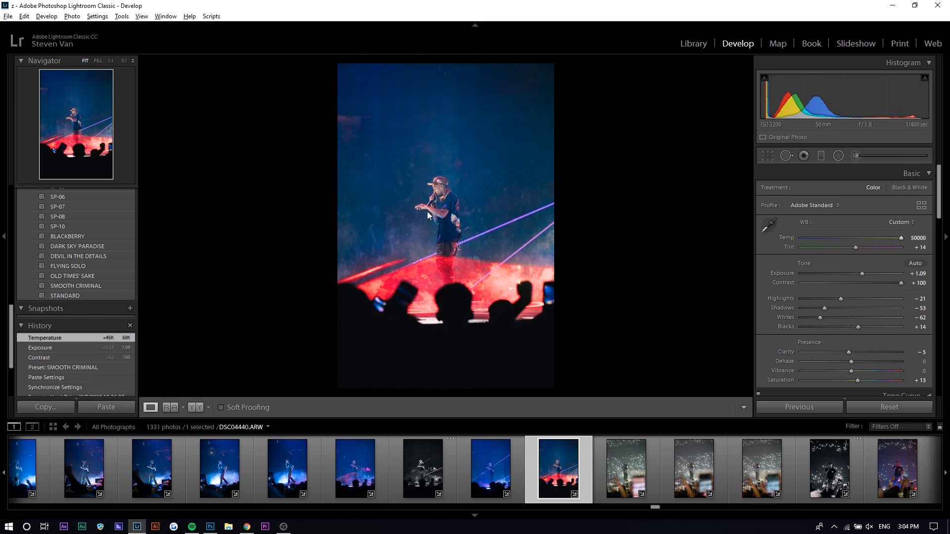
- Set the blacks of DSC04440 to -64, clarity to +25 and shadows to -61, and compare the edit with the original
drag(859, 328, 818, 328)
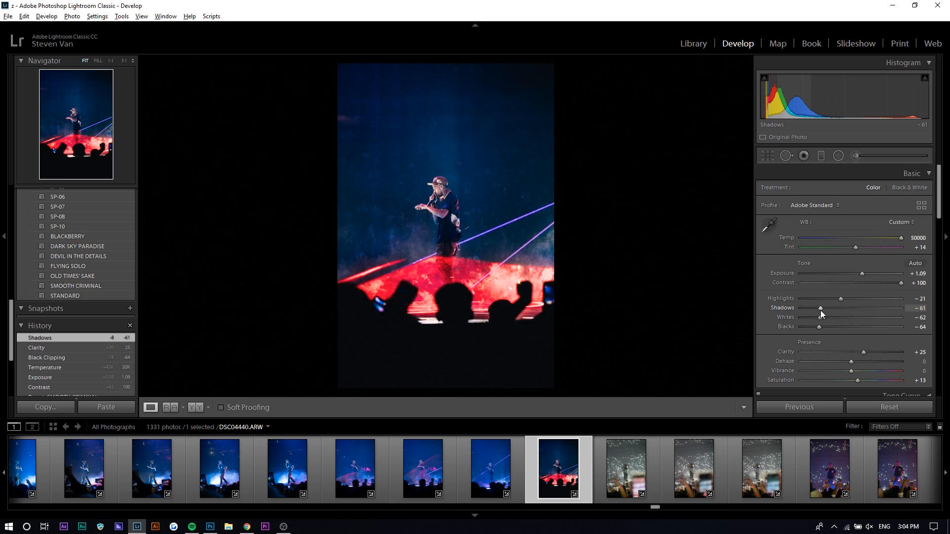
key(backslash)
key(backslash)
key(backslash)
key(backslash)
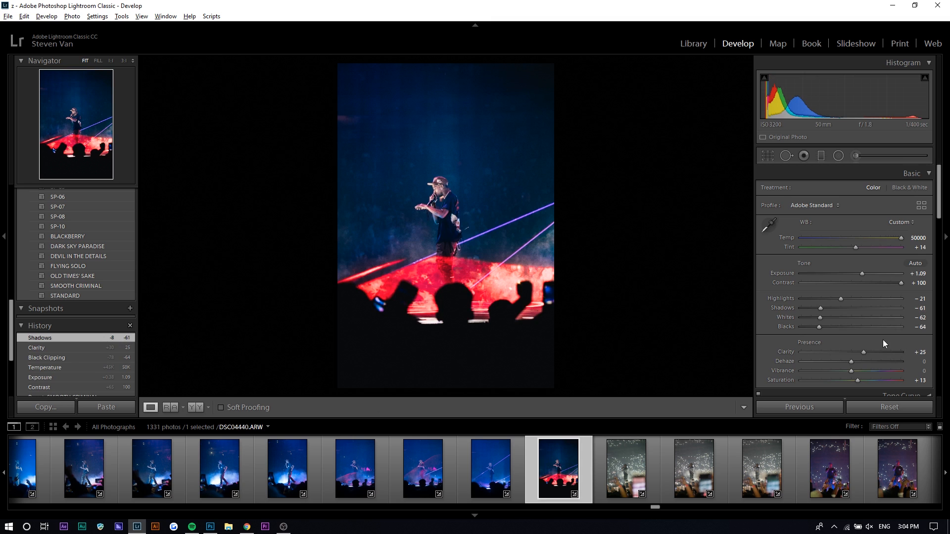
- Rotate DSC04440 slightly with the crop tool to straighten it
key(r)
drag(668, 153, 667, 148)
key(Return)
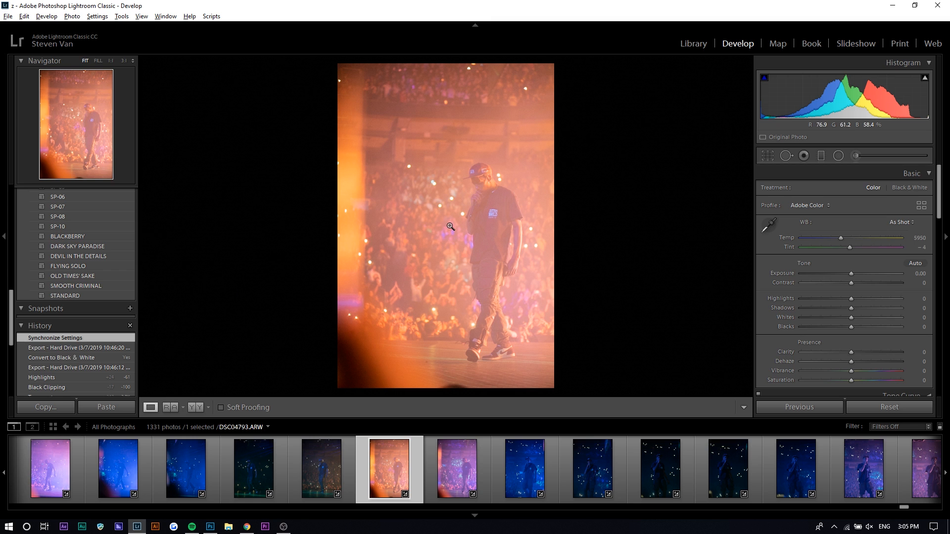
- Check the earlier exported color version of DSC04793 in its history and return to the unedited photo
click(449, 482)
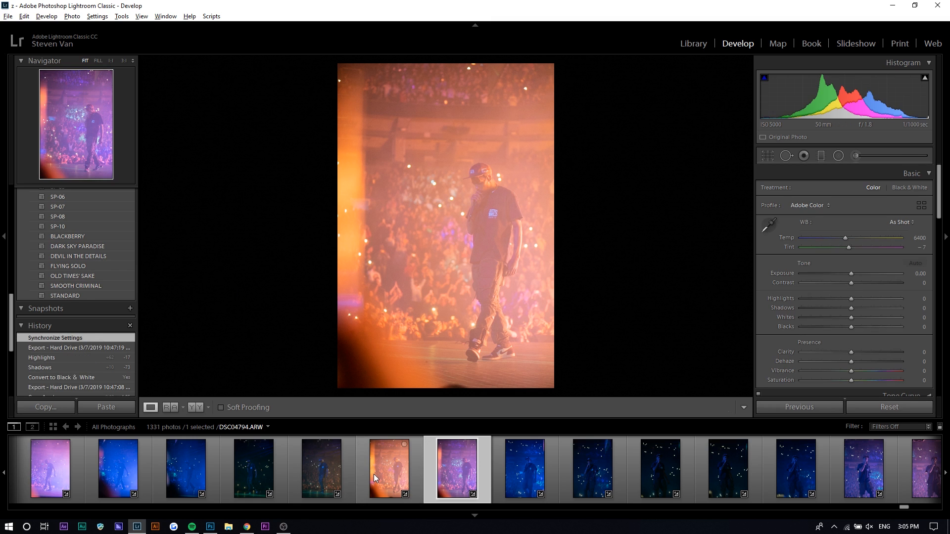
click(373, 474)
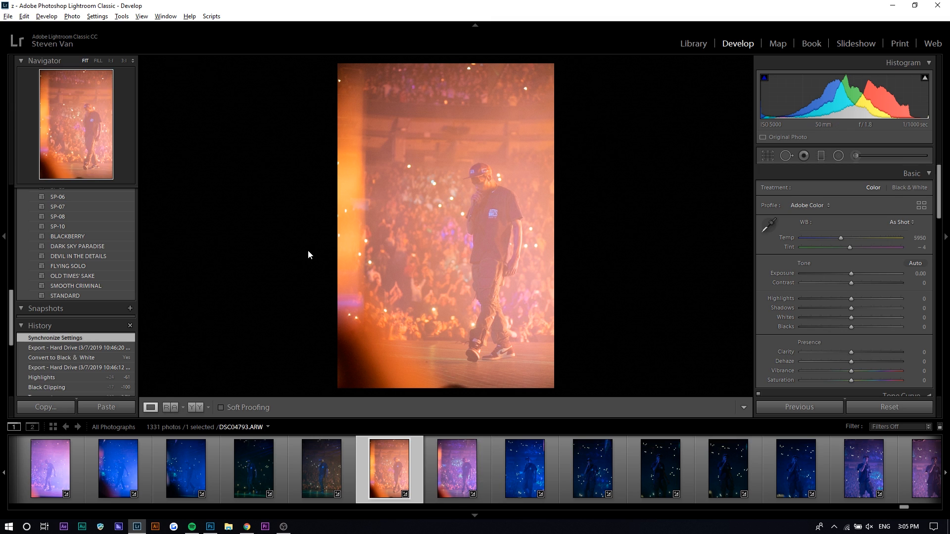
click(101, 371)
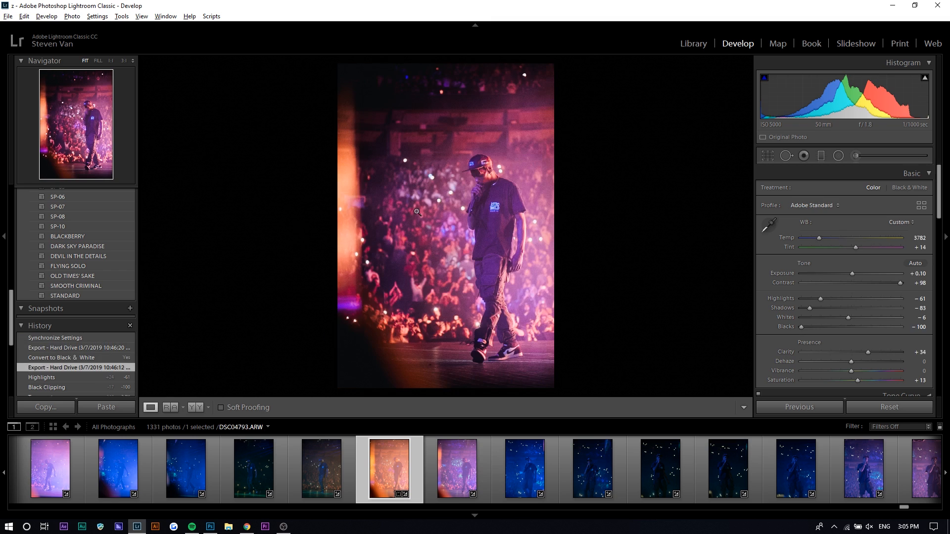
key(ctrl+z)
- Apply the SMOOTH CRIMINAL preset to DSC04793 and set contrast to +100, blacks to -100 and exposure to +0.30
click(110, 291)
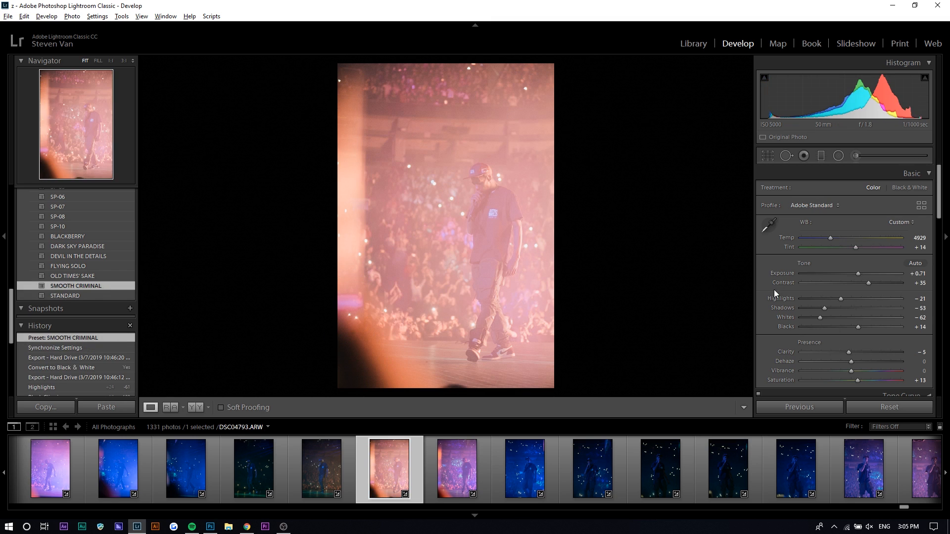
click(904, 283)
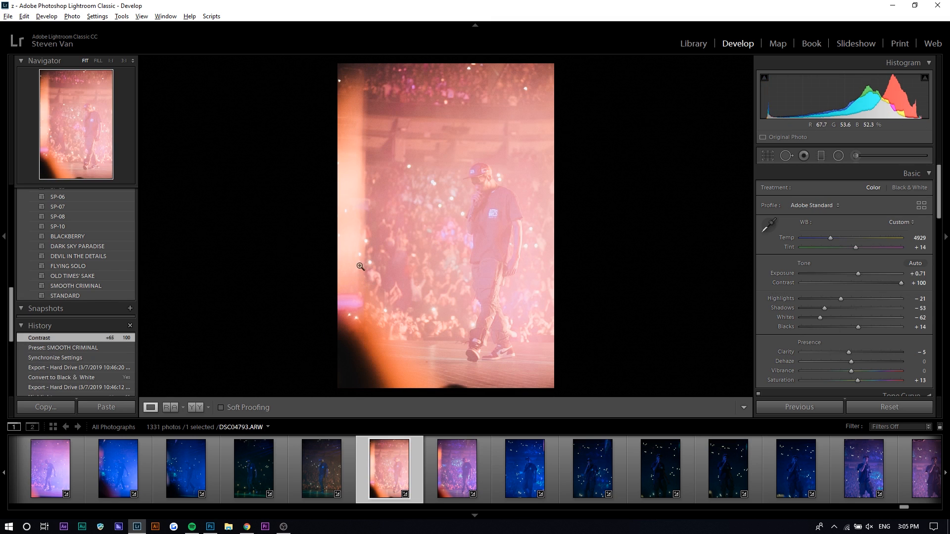
click(845, 273)
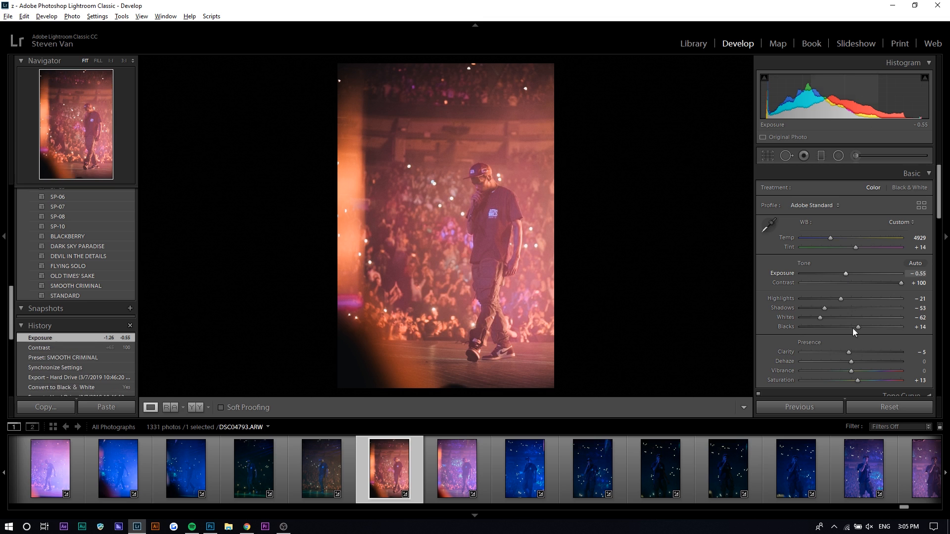
drag(839, 329, 752, 333)
click(856, 274)
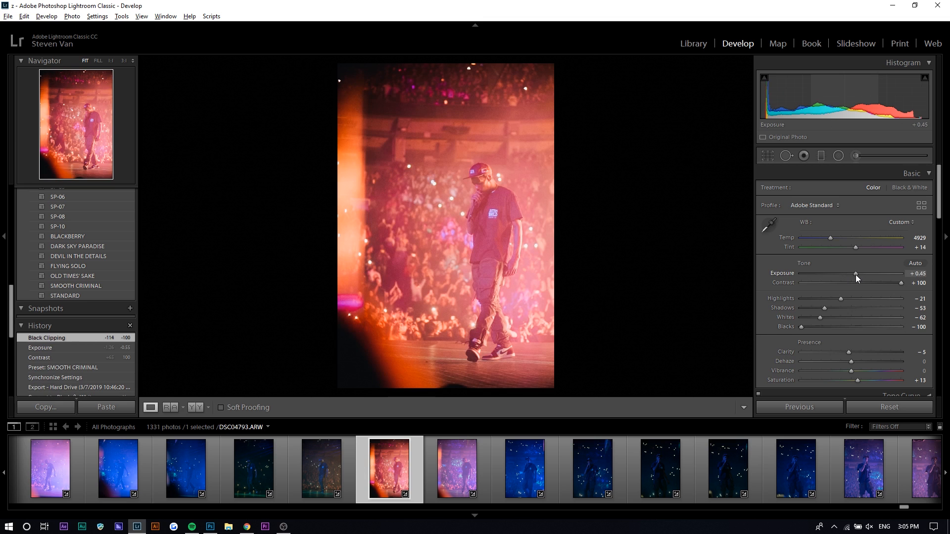
drag(854, 274, 853, 274)
- Set the shadows of DSC04793 to -100, highlights to -7, temperature to 3782 and clarity to +64
drag(824, 308, 848, 298)
mouse_move(831, 238)
mouse_down()
mouse_move(847, 240)
mouse_move(811, 243)
mouse_move(861, 248)
mouse_move(818, 250)
mouse_up()
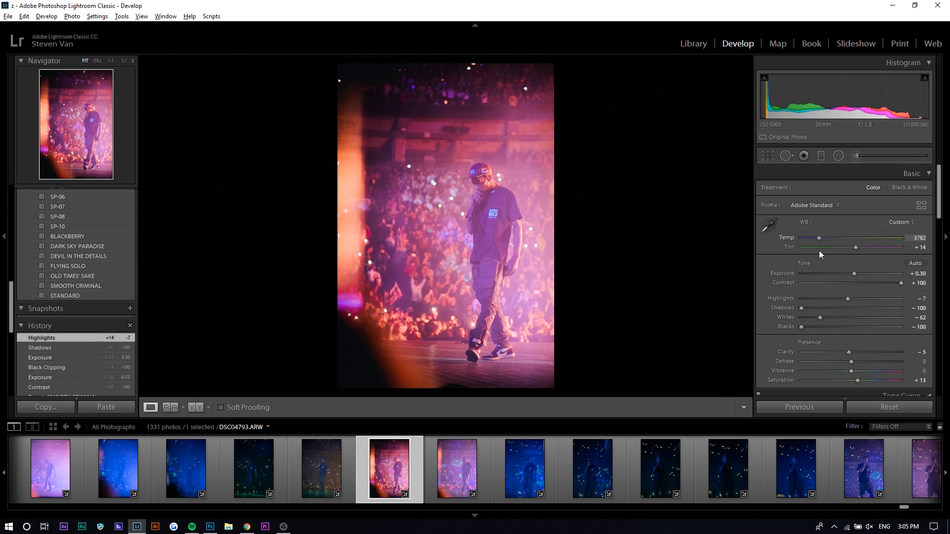
drag(865, 354, 884, 353)
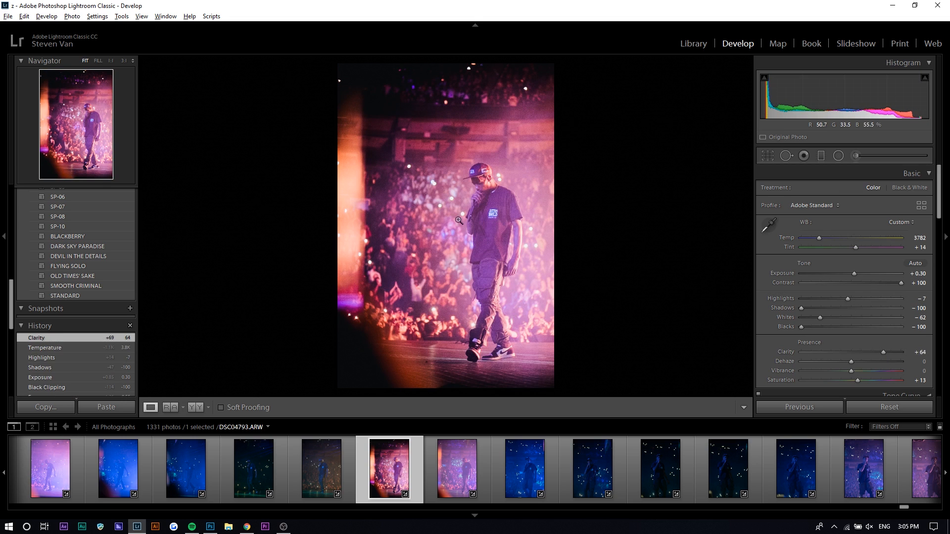
- Compare DSC04793 with its earlier exported version in the history, return to the current edit and set clarity to +25
scroll(27, 394, down, 4)
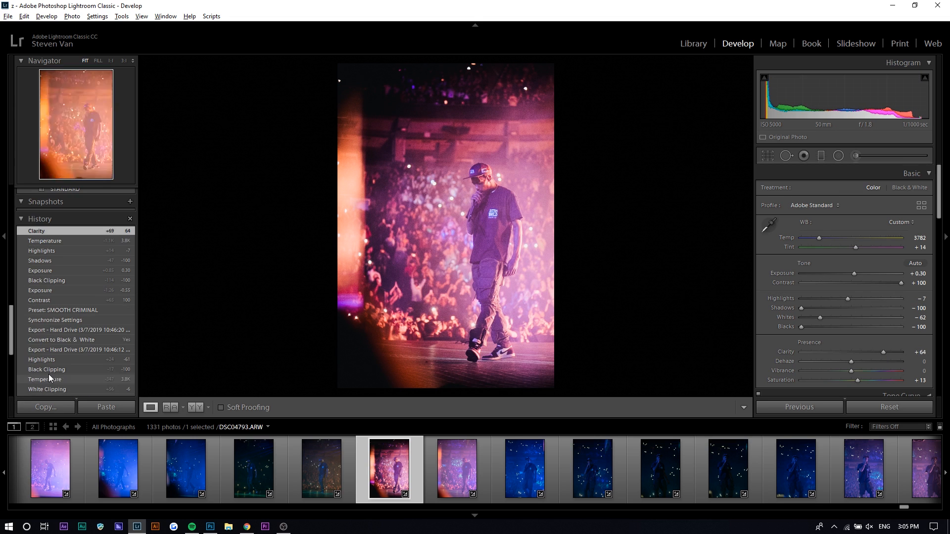
click(99, 350)
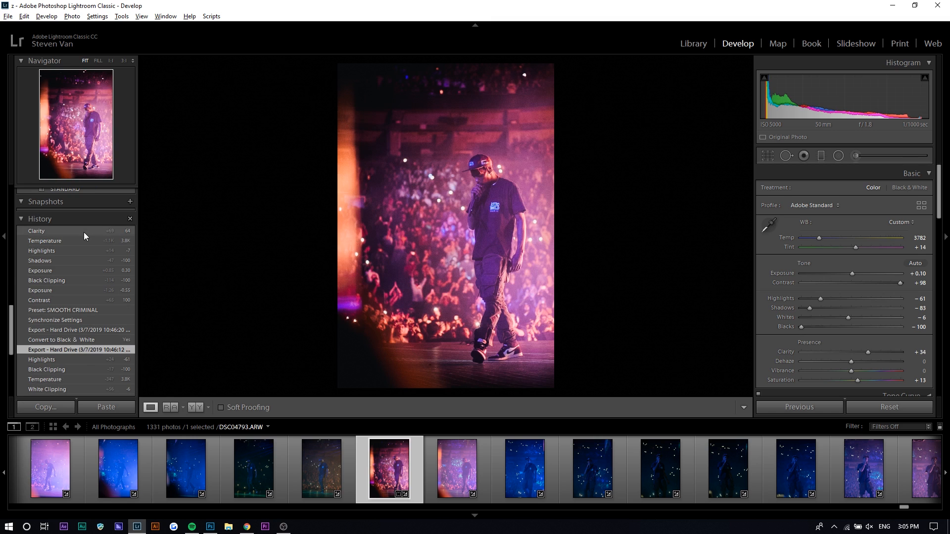
click(84, 233)
drag(871, 351, 863, 351)
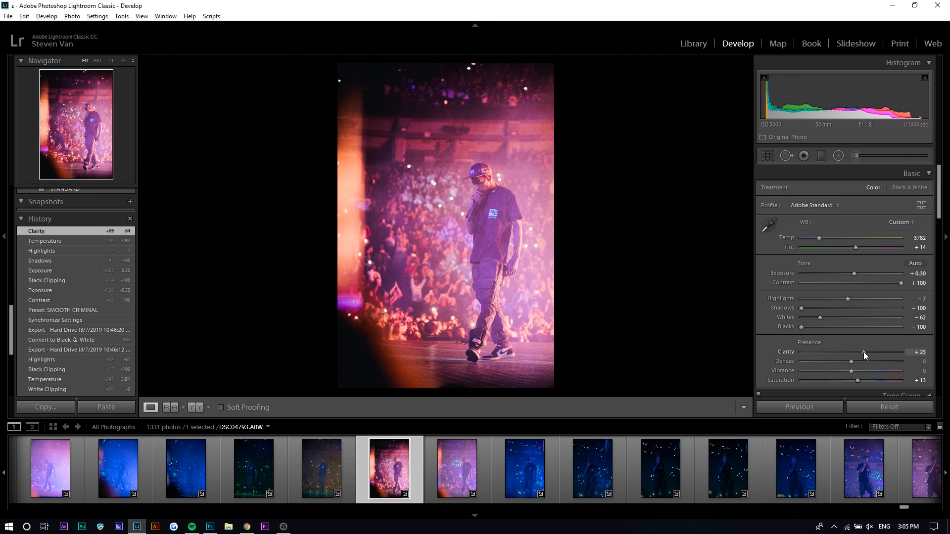
- View the earlier exported color version of DSC04795 in its history
click(522, 473)
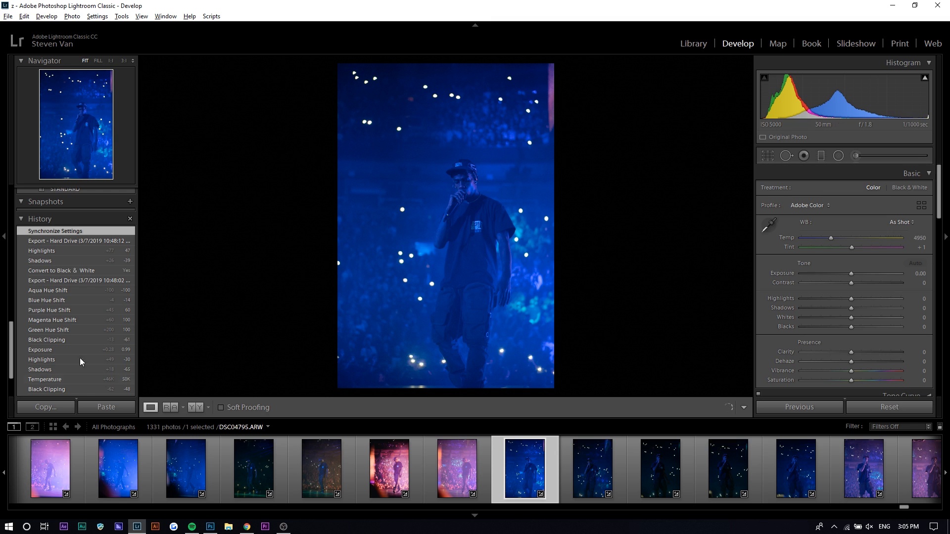
scroll(103, 354, up, 3)
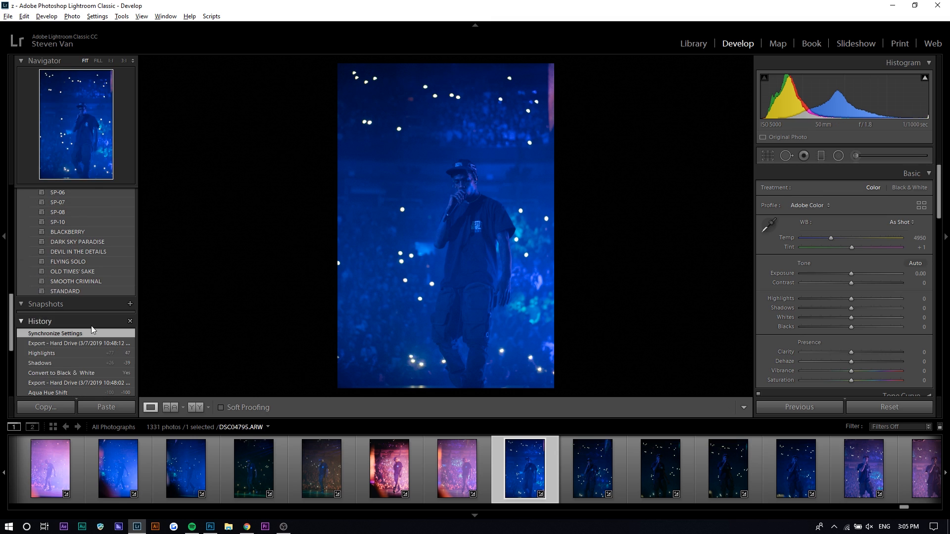
click(90, 383)
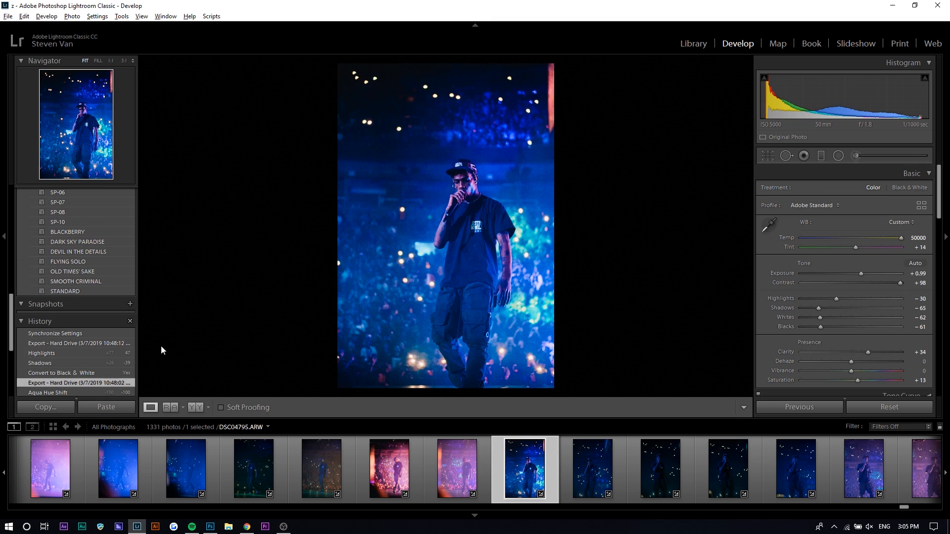
- Apply the SMOOTH CRIMINAL preset to DSC04795 with contrast and clarity at +100, tint +22, temperature 50000 and exposure +0.50
click(102, 282)
drag(868, 283, 850, 274)
drag(849, 352, 902, 357)
drag(855, 247, 910, 239)
mouse_move(850, 273)
mouse_down()
mouse_move(866, 274)
mouse_move(855, 274)
mouse_up()
- Try a temperature of 5416 on DSC04795, undo it and compare the edit with the original photo
drag(830, 239, 835, 239)
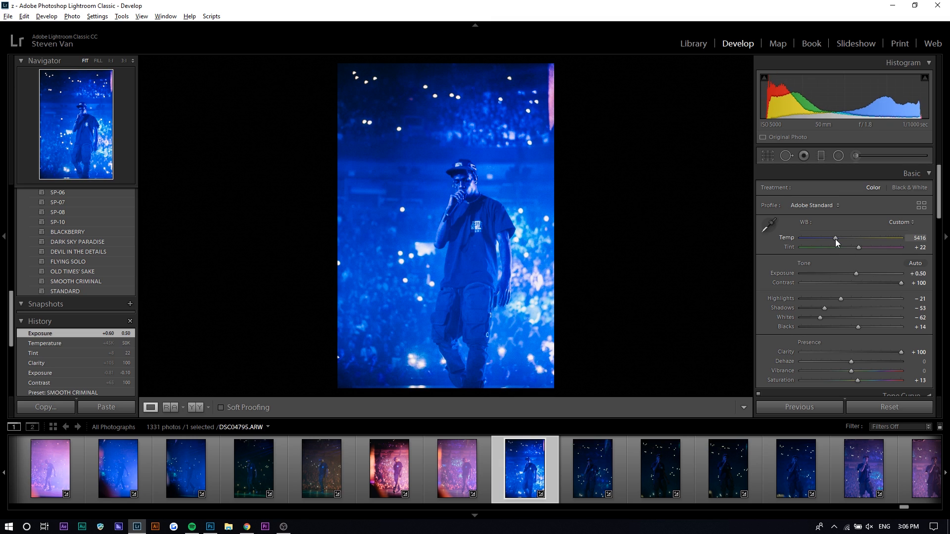
key(ctrl+z)
key(backslash)
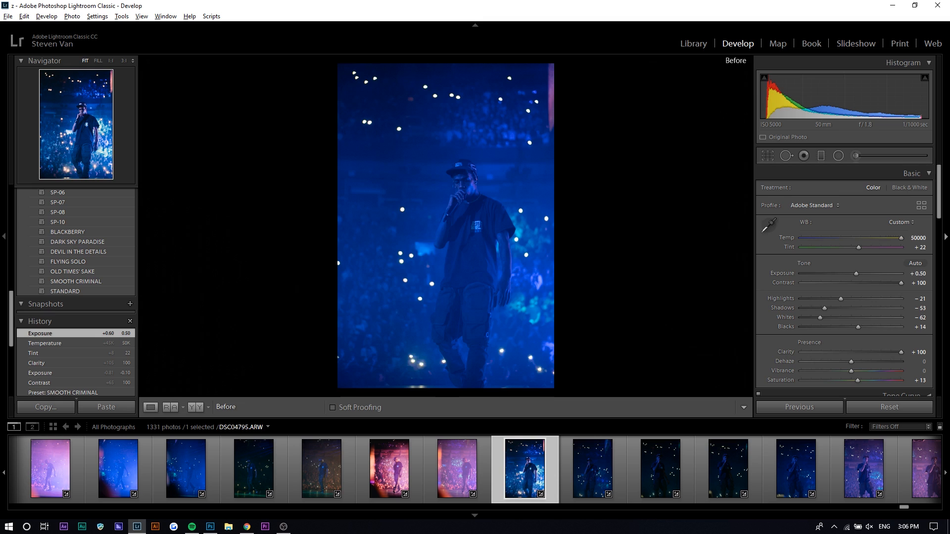
key(backslash)
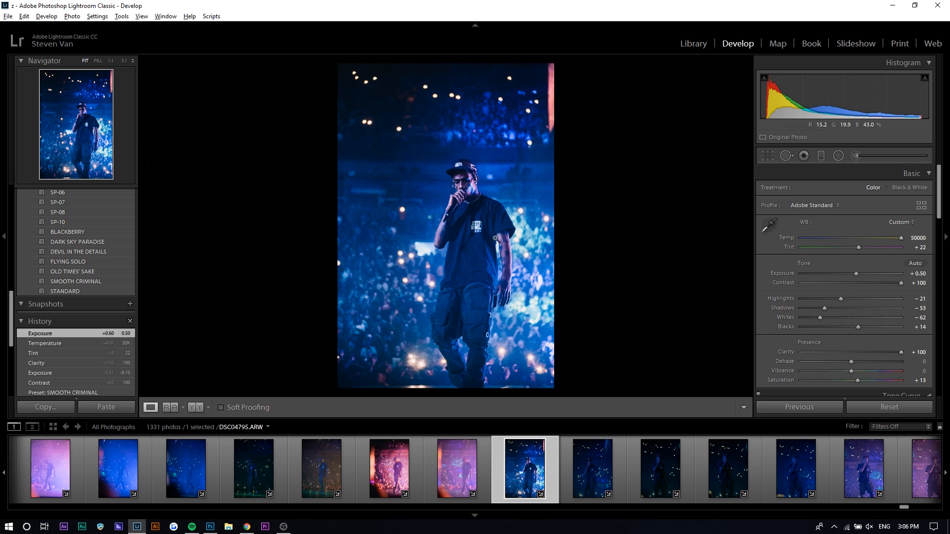
key(ctrl+z)
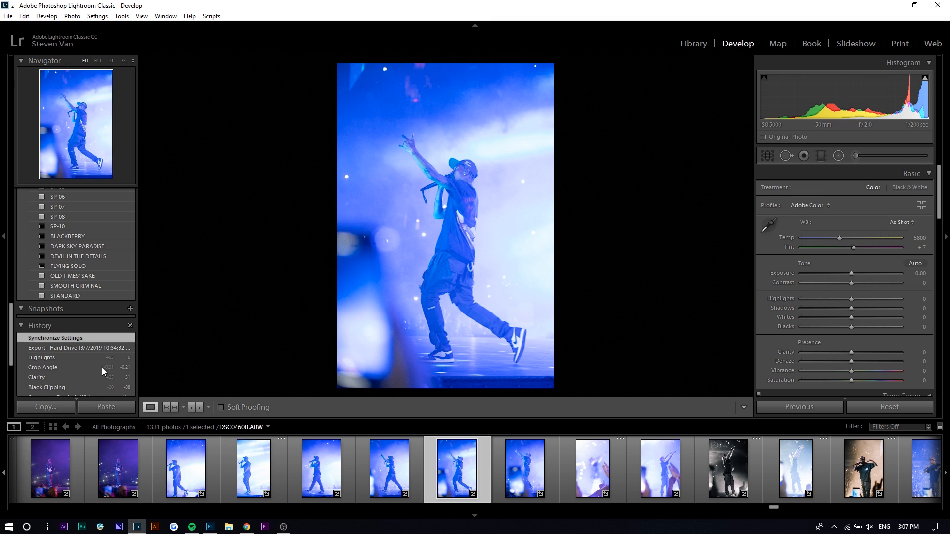
- Restore the earlier exported black-and-white version of DSC04608 from its history
click(84, 349)
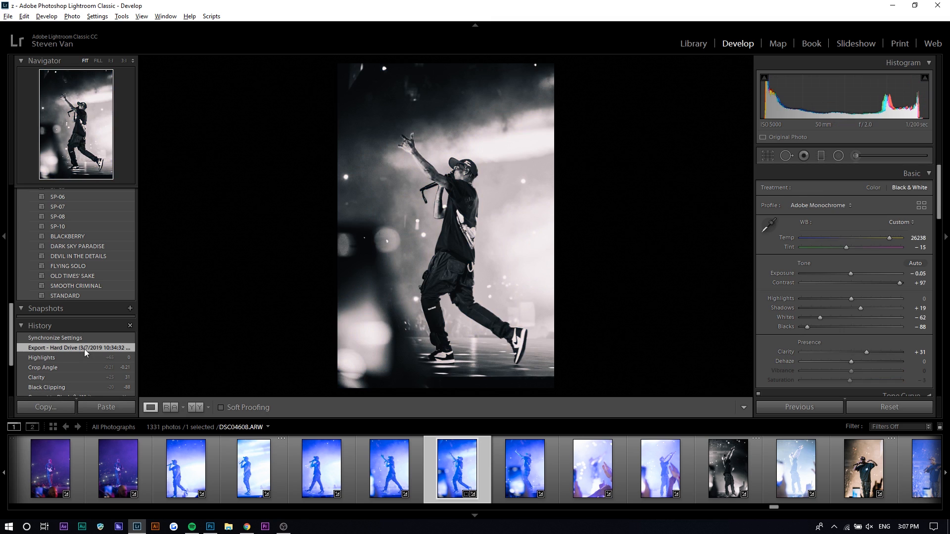